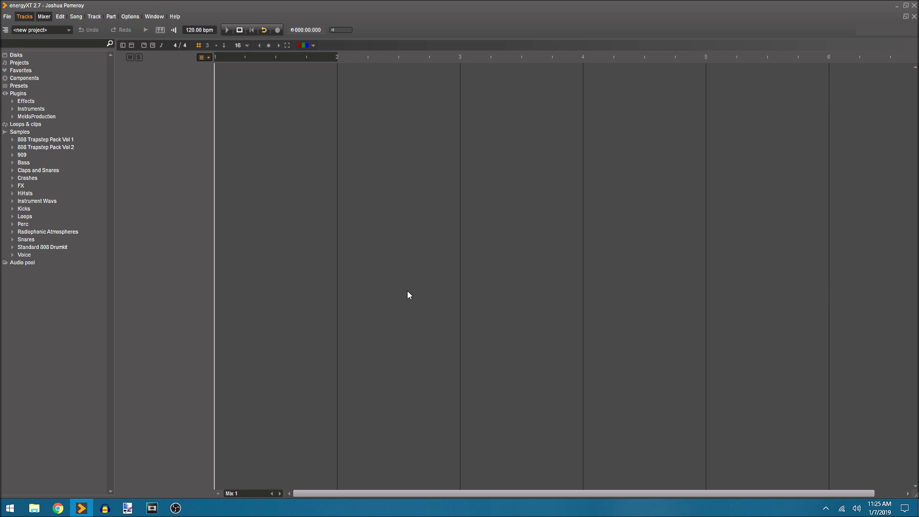
Step: Show the mixer strip and the track inspector bar in the arrangement view
{"action": "left_click", "coordinate": [123, 45]}
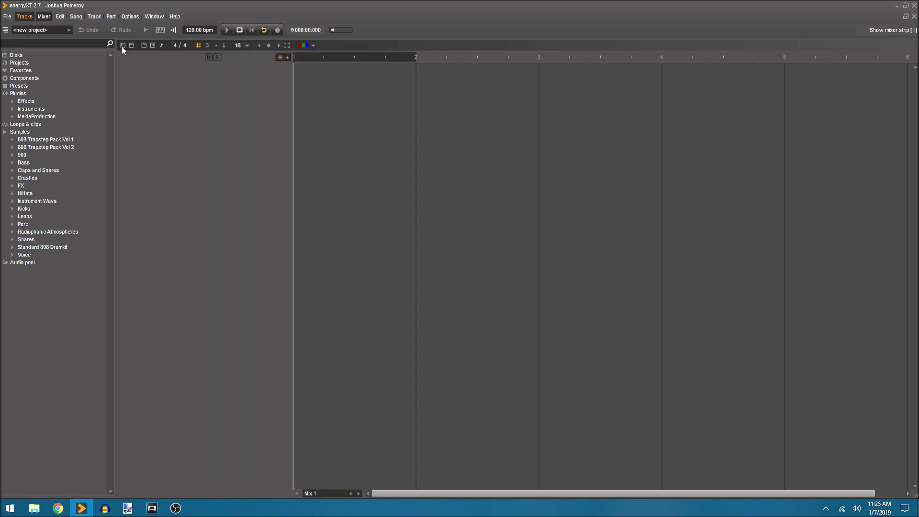
{"action": "left_click", "coordinate": [132, 46]}
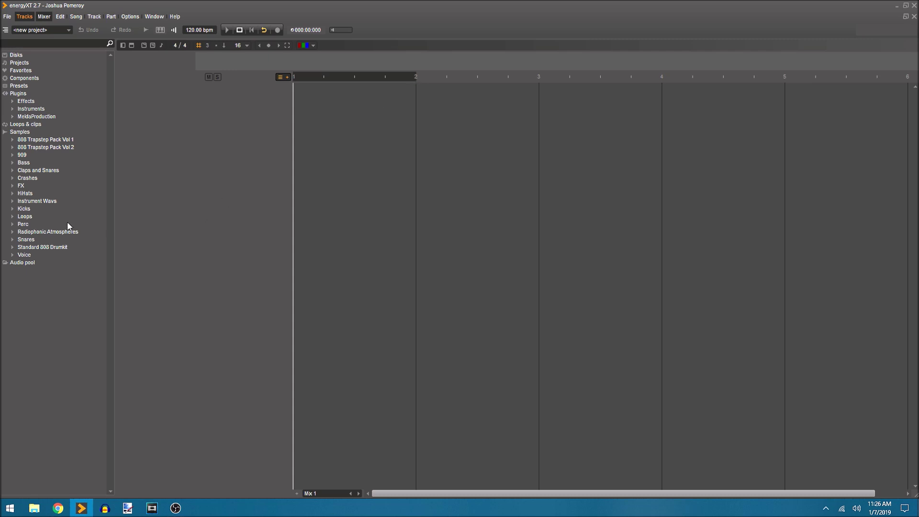
Step: Audition samples in the Kicks folder and add 808bd2.wav to the arrangement as a new drum track
{"action": "left_click", "coordinate": [28, 210]}
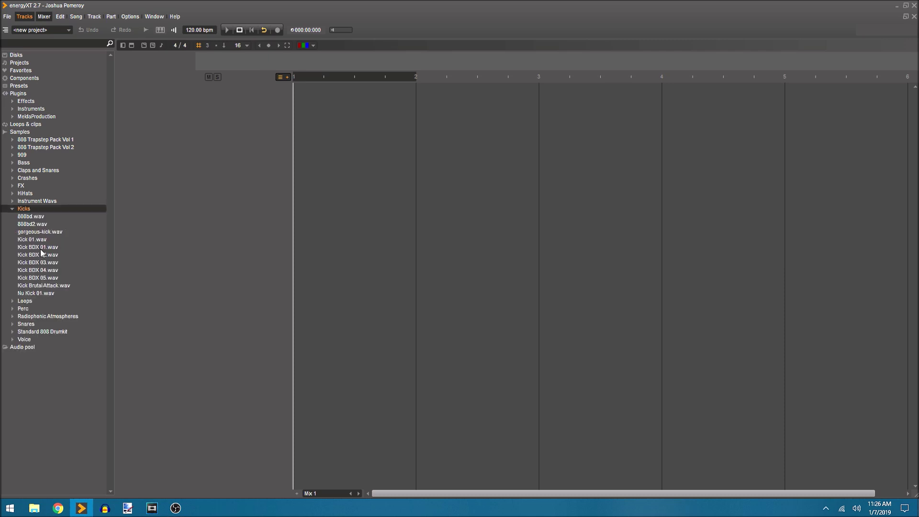
{"action": "left_click", "coordinate": [38, 218]}
{"action": "left_click", "coordinate": [39, 225]}
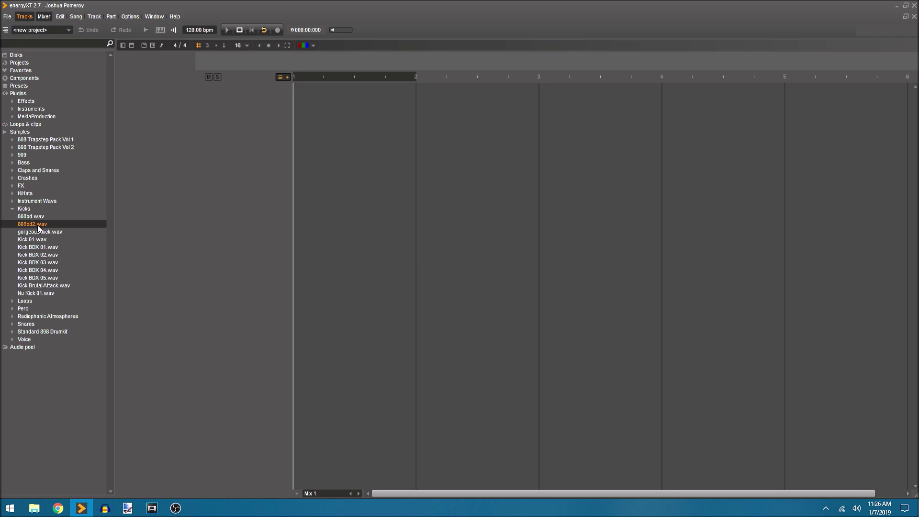
{"action": "left_click_drag", "start_coordinate": [38, 228], "coordinate": [246, 101]}
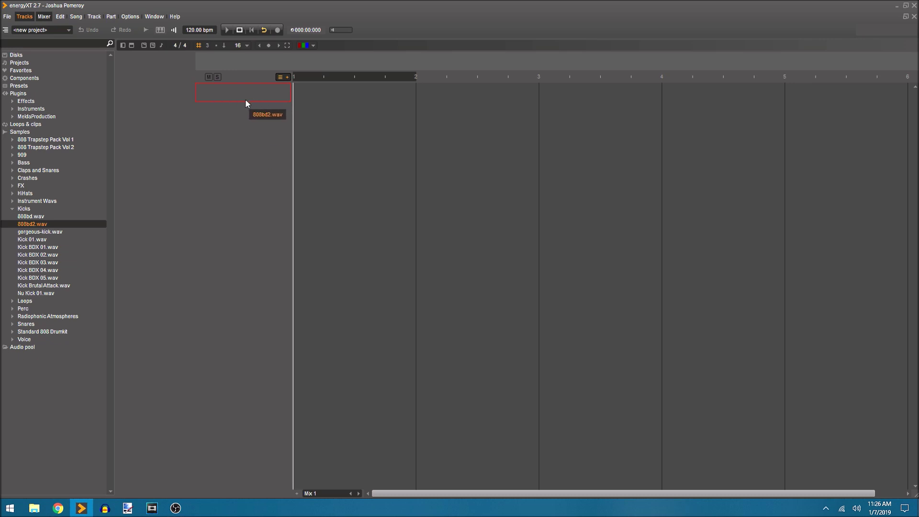
{"action": "left_click_drag", "start_coordinate": [246, 101], "coordinate": [245, 102]}
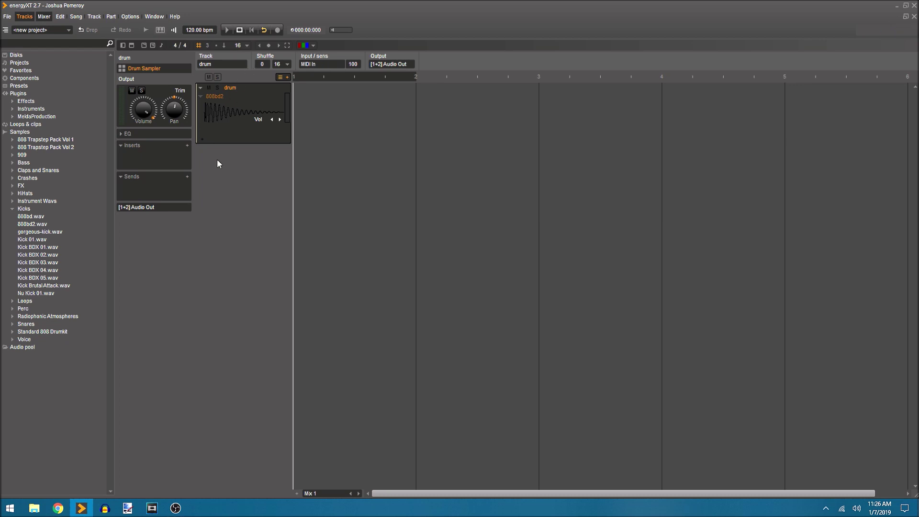
Step: Rename the drum track as Kick
{"action": "right_click", "coordinate": [254, 98]}
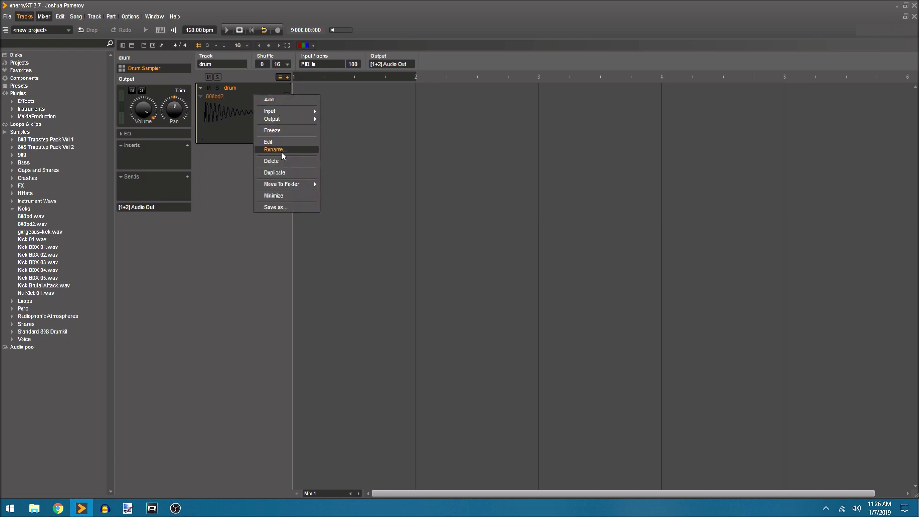
{"action": "left_click", "coordinate": [408, 159]}
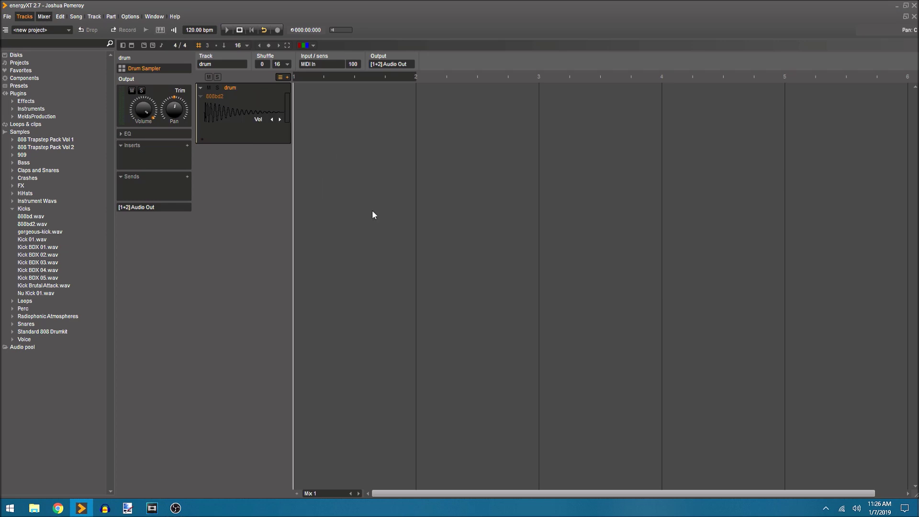
{"action": "key", "text": "F2"}
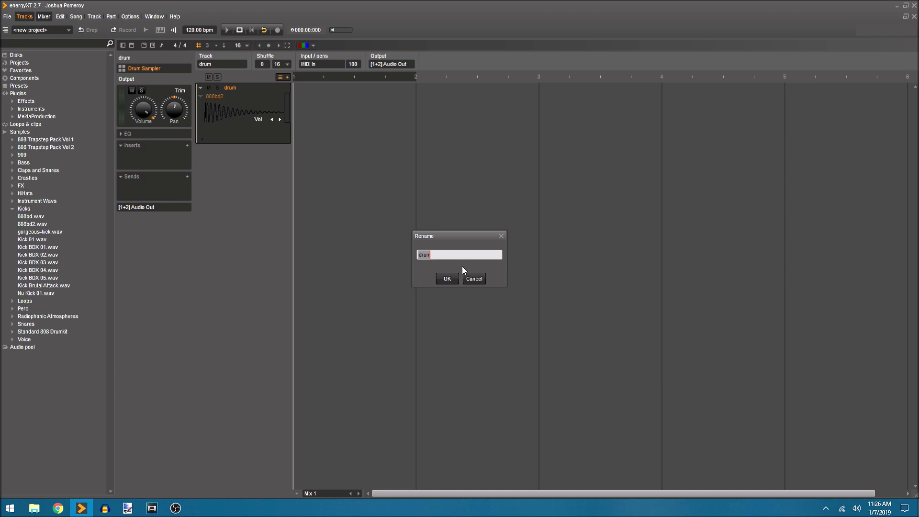
{"action": "type", "text": "Kick"}
{"action": "key", "text": "Return"}
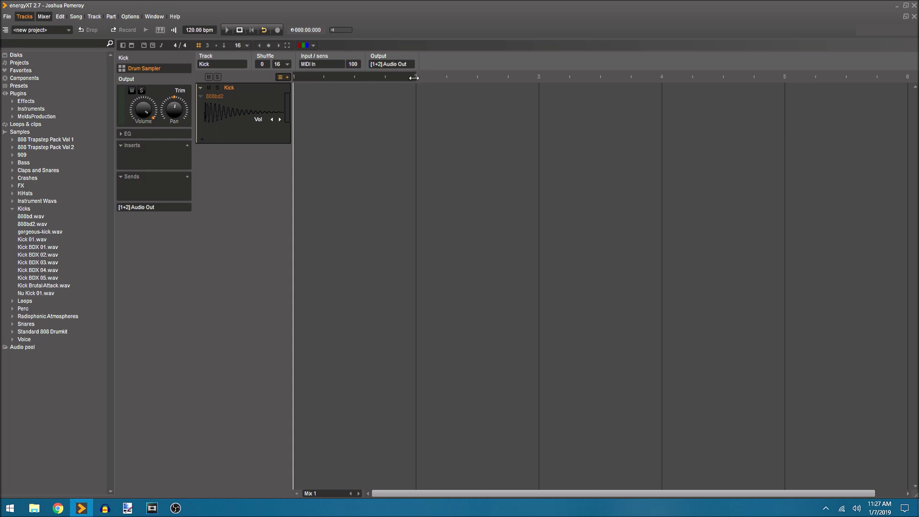
Step: Extend the loop range to the start of bar 5 and create a four-bar part on the Kick track
{"action": "left_click_drag", "start_coordinate": [413, 78], "coordinate": [788, 82]}
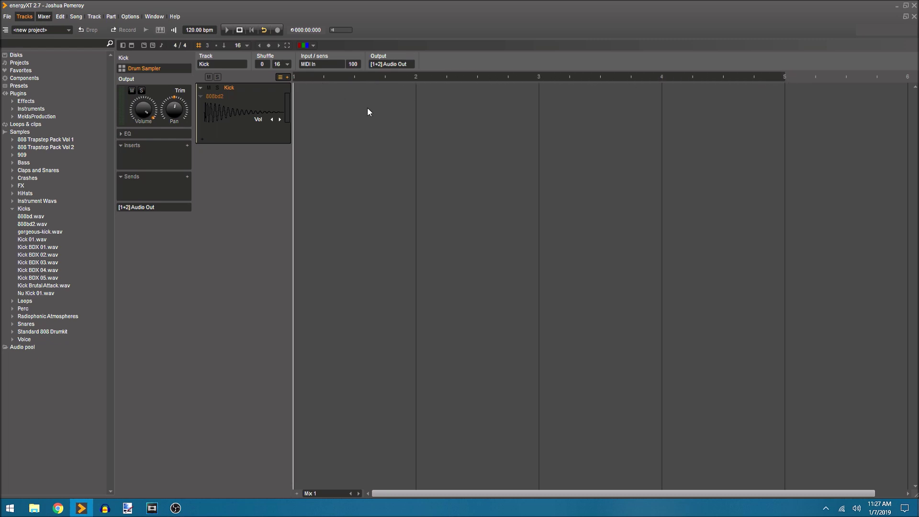
{"action": "double_click", "coordinate": [318, 107]}
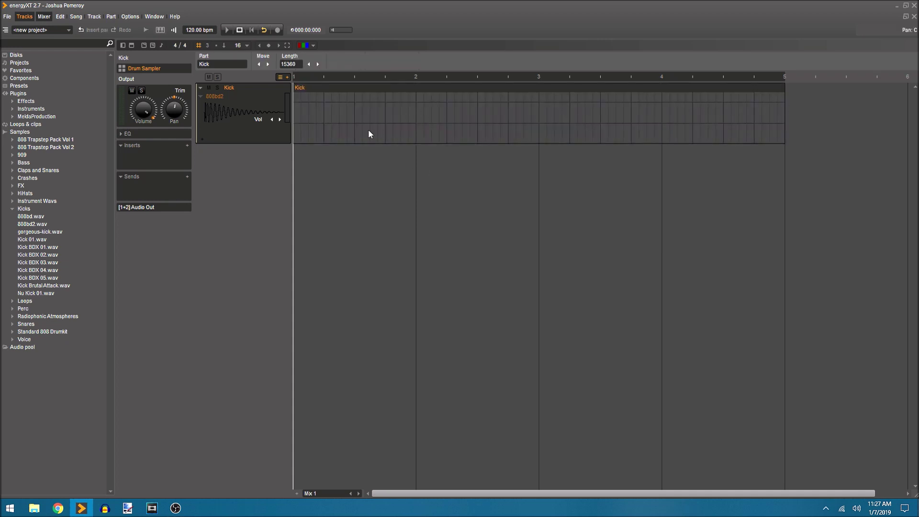
Step: Place a kick hit on the first beat of each of the four bars in the Kick part
{"action": "left_click", "coordinate": [297, 99]}
{"action": "left_click", "coordinate": [418, 99]}
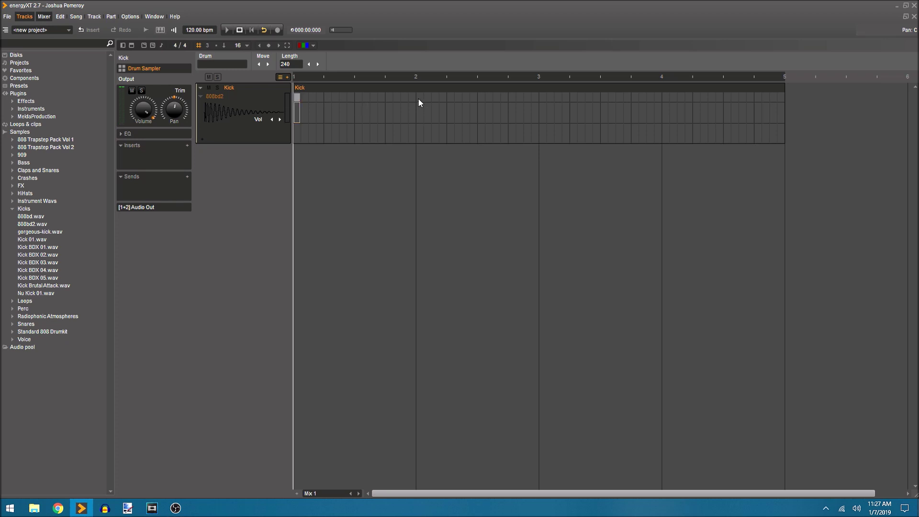
{"action": "left_click", "coordinate": [544, 97]}
{"action": "left_click", "coordinate": [664, 99]}
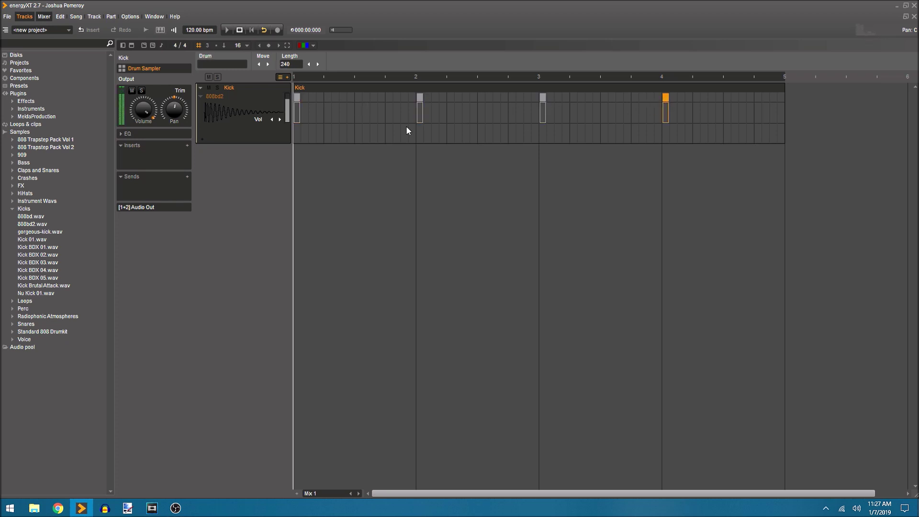
Step: Copy the kick hits so that one falls on every beat of the four bars, playing the pattern to check it
{"action": "left_click_drag", "start_coordinate": [404, 109], "coordinate": [298, 99]}
{"action": "left_click_drag", "start_coordinate": [298, 97], "coordinate": [359, 101]}
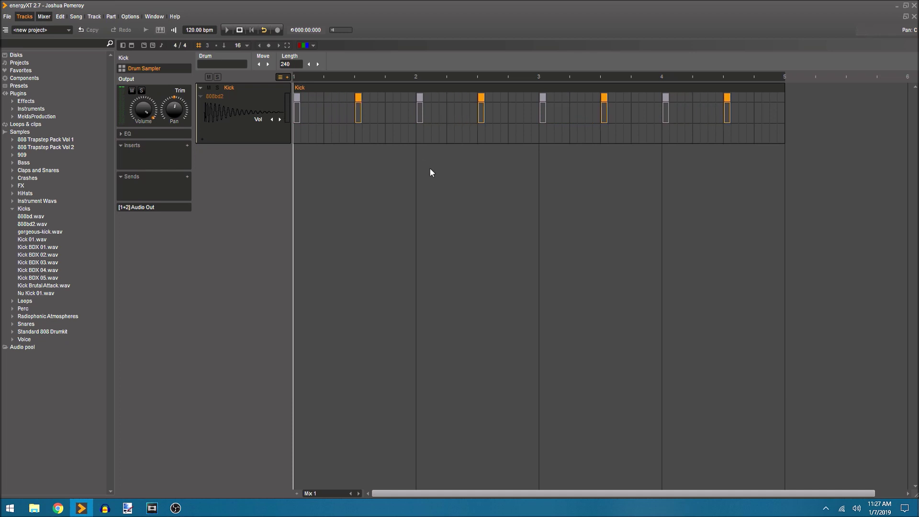
{"action": "key", "text": "space"}
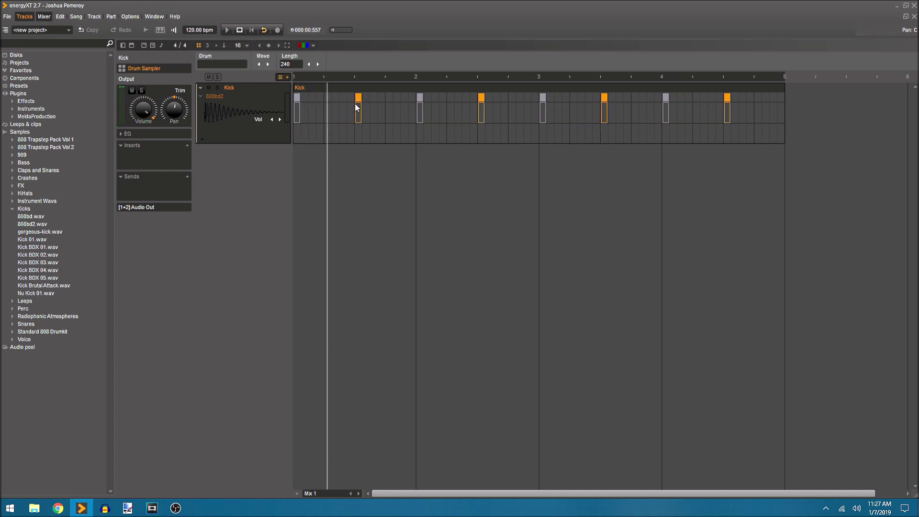
{"action": "left_click_drag", "start_coordinate": [355, 102], "coordinate": [386, 105]}
{"action": "key", "text": "space"}
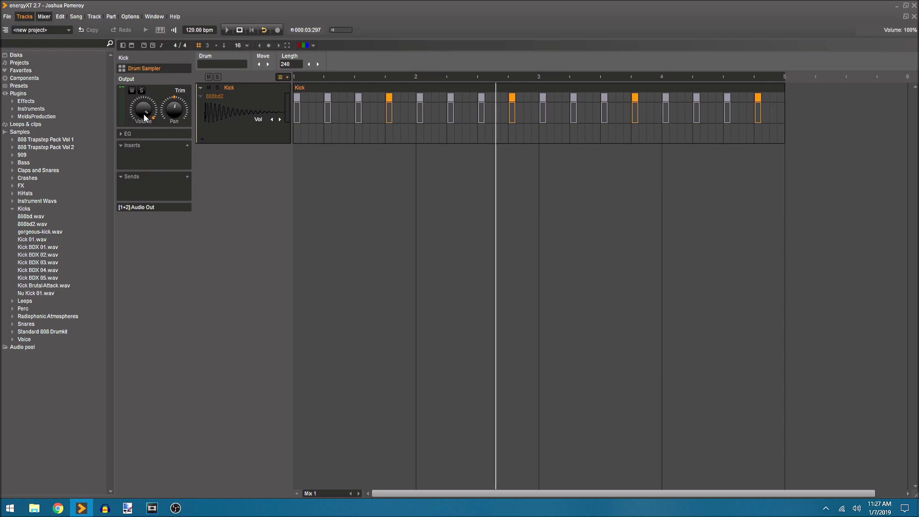
Step: Lower the Kick track's volume to about 78% while listening to the pattern
{"action": "left_click_drag", "start_coordinate": [145, 119], "coordinate": [142, 126]}
{"action": "key", "text": "space"}
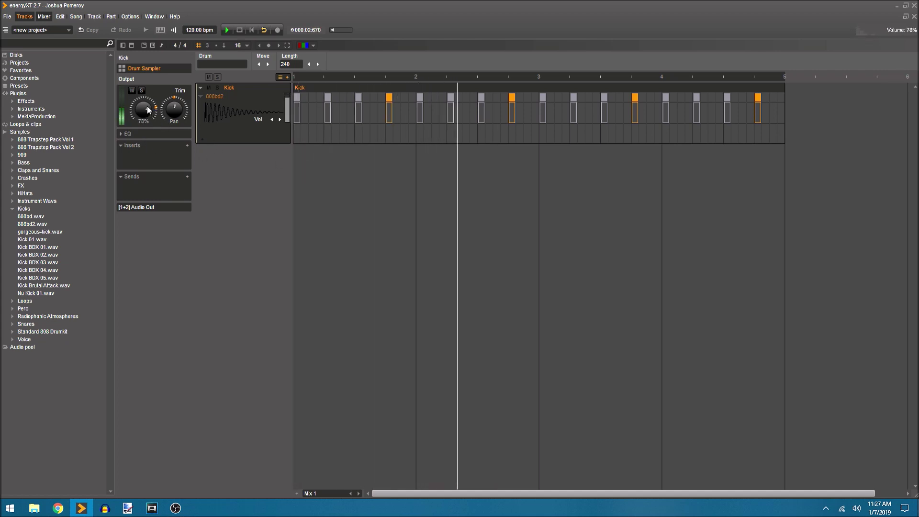
{"action": "left_click_drag", "start_coordinate": [147, 104], "coordinate": [148, 106]}
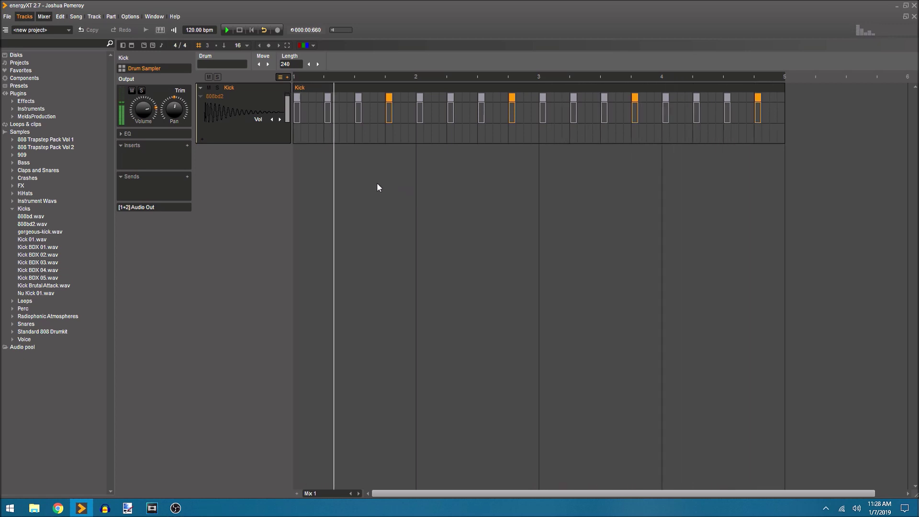
{"action": "key", "text": "space"}
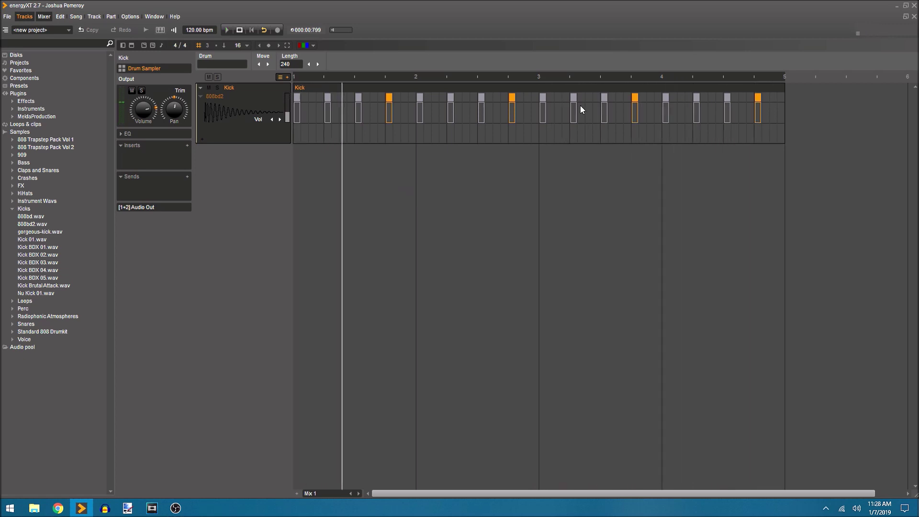
Step: Play the four-bar kick pattern in the loop and clear the note selection
{"action": "left_click", "coordinate": [265, 29]}
{"action": "key", "text": "space"}
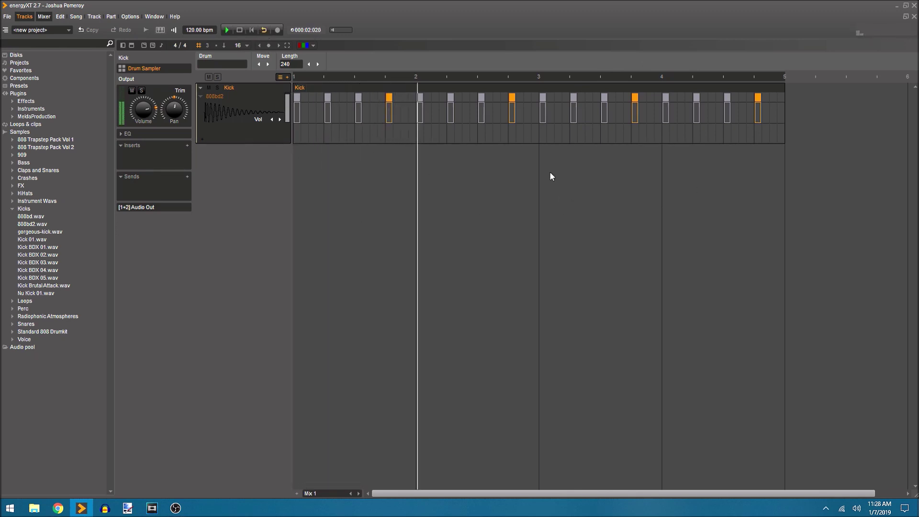
{"action": "left_click", "coordinate": [467, 194]}
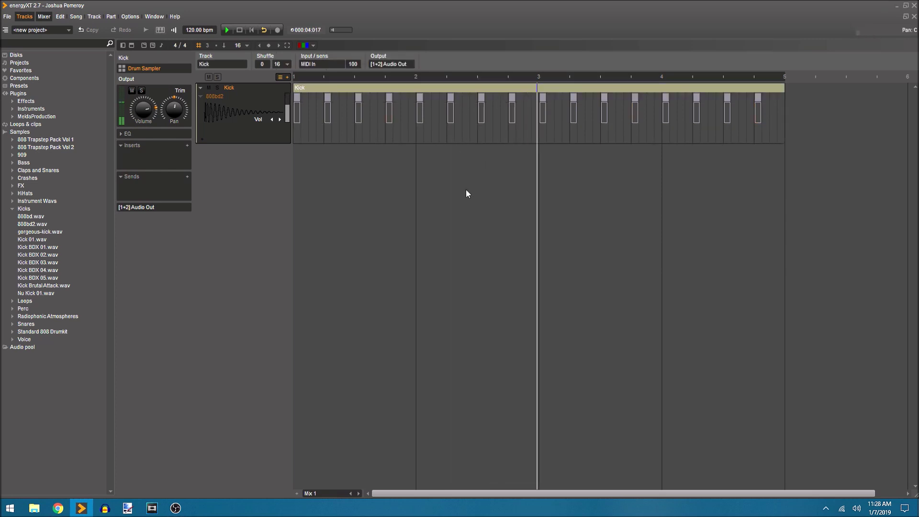
Step: Stop playback and collapse the Kick track to its compact height
{"action": "left_click", "coordinate": [200, 88]}
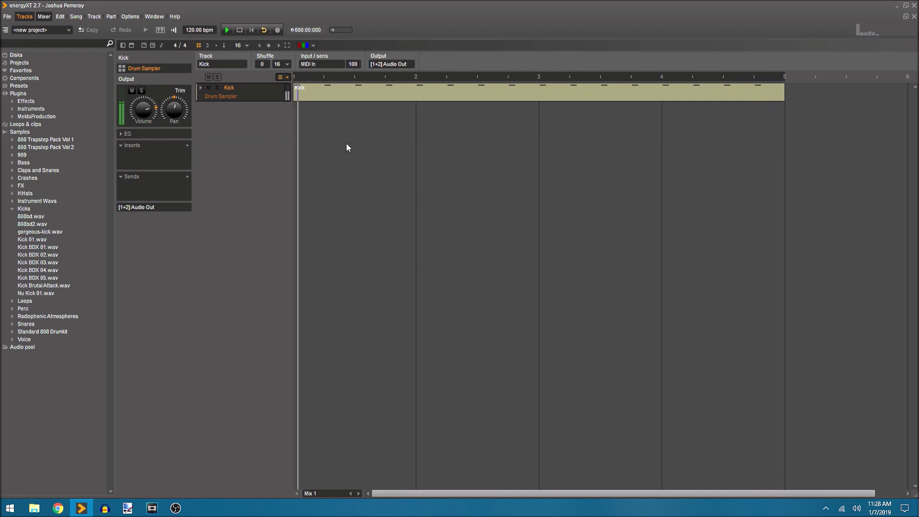
{"action": "double_click", "coordinate": [261, 92]}
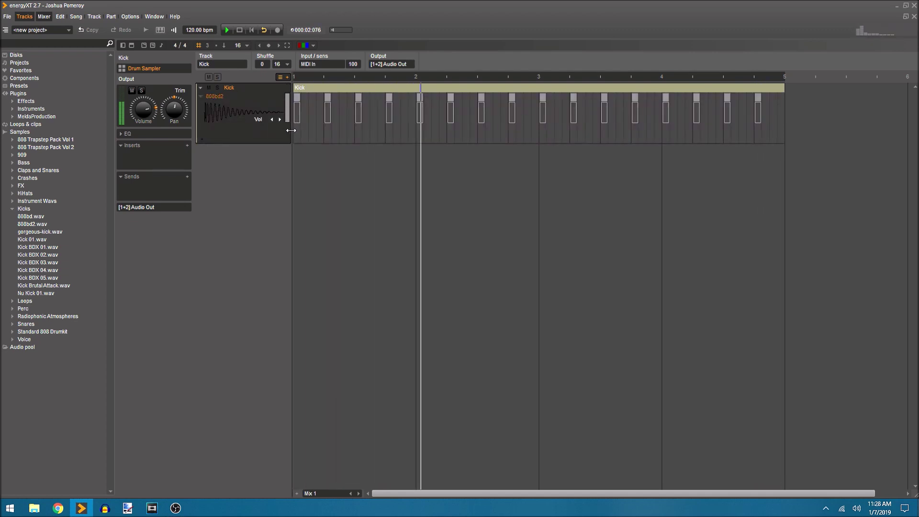
{"action": "right_click", "coordinate": [254, 90]}
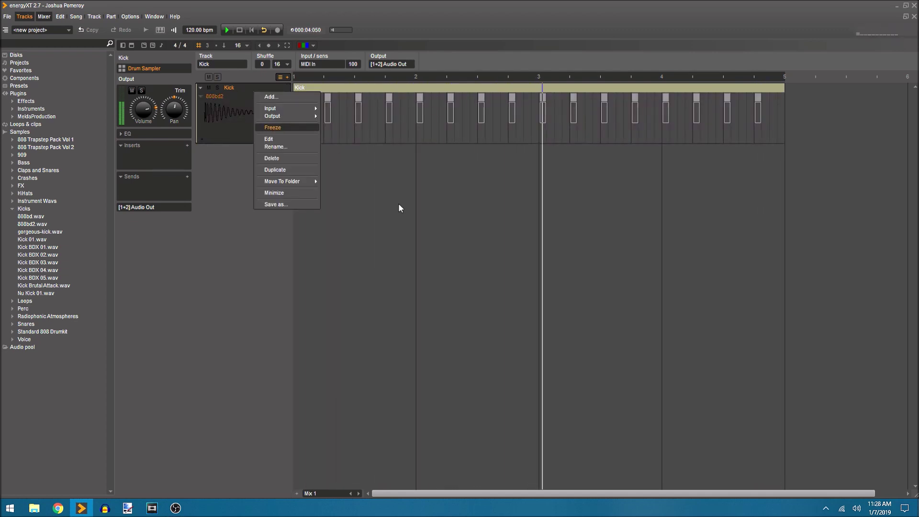
{"action": "left_click", "coordinate": [384, 208]}
{"action": "key", "text": "space"}
{"action": "left_click", "coordinate": [200, 88]}
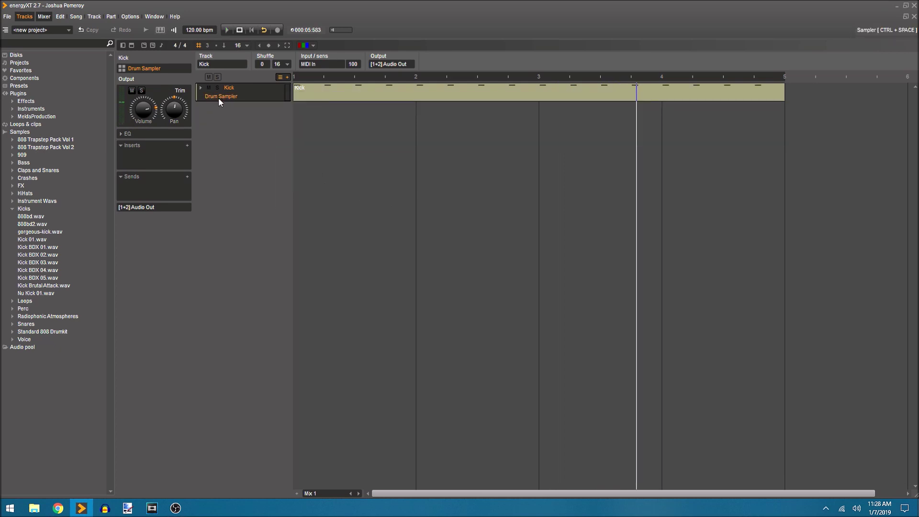
Step: Open the Kick track's drum sampler over the arrangement and audition its 808bd2 pad
{"action": "double_click", "coordinate": [218, 98]}
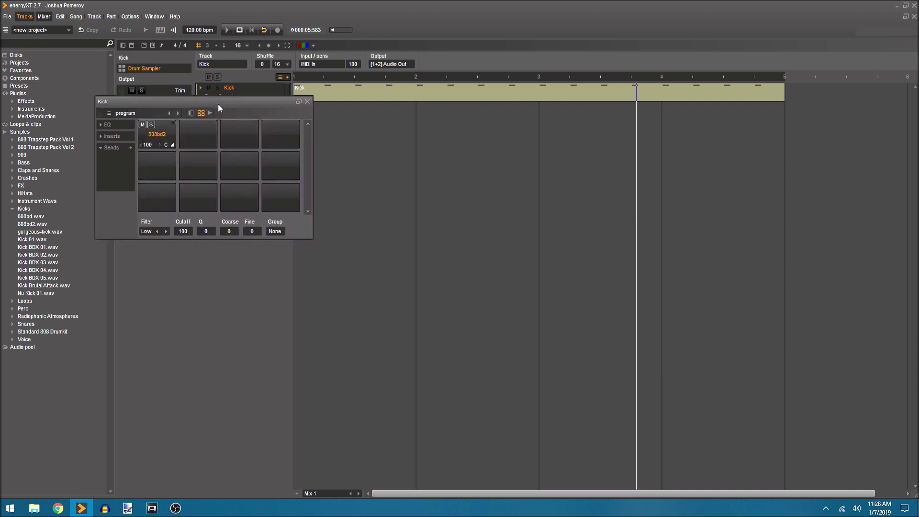
{"action": "left_click_drag", "start_coordinate": [218, 104], "coordinate": [458, 138]}
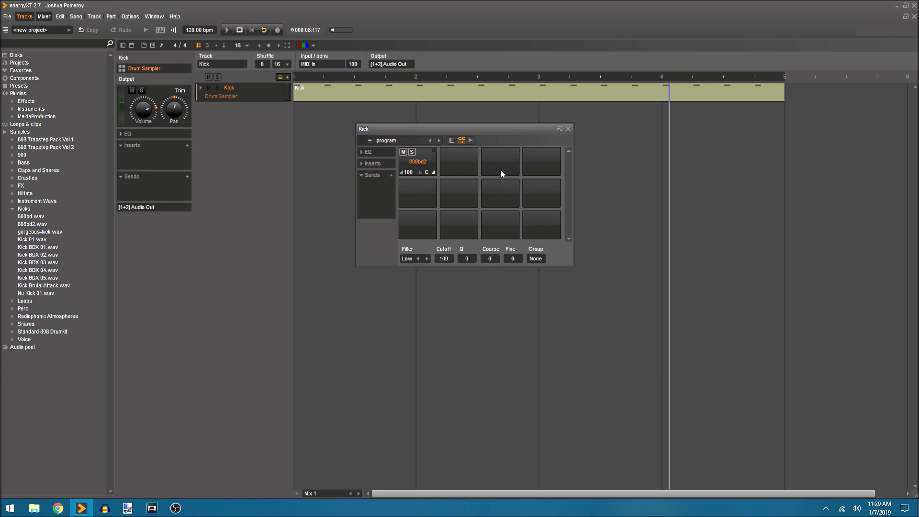
{"action": "left_click", "coordinate": [424, 160]}
Step: Add 808bd.wav as a second drum track and open its sampler below the Kick sampler
{"action": "left_click_drag", "start_coordinate": [31, 216], "coordinate": [236, 116]}
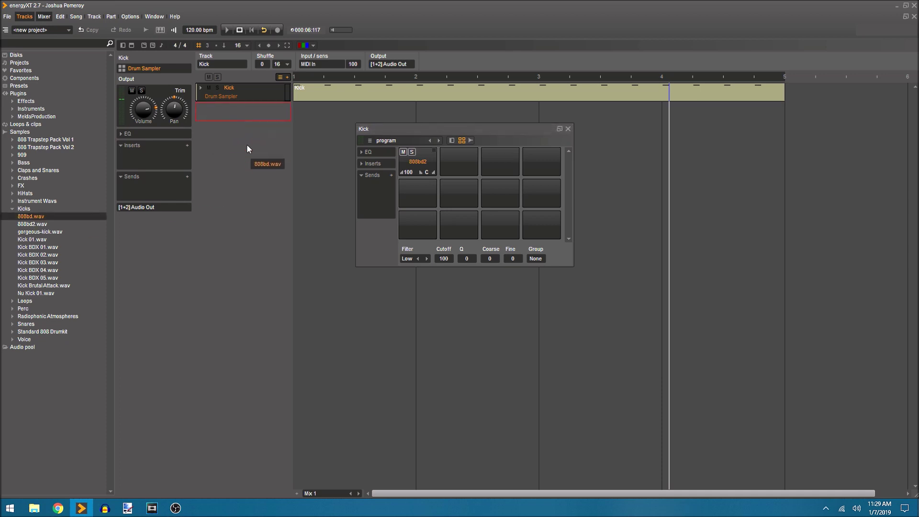
{"action": "left_click_drag", "start_coordinate": [247, 145], "coordinate": [247, 116]}
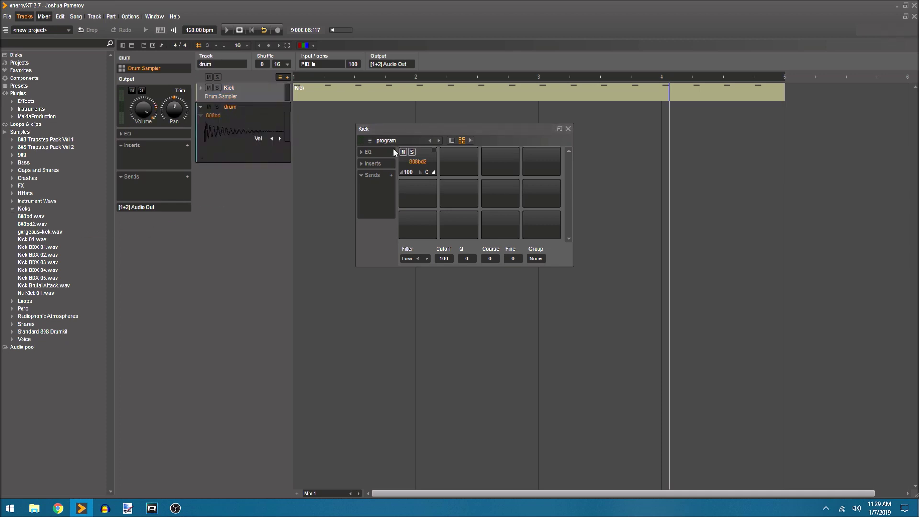
{"action": "left_click", "coordinate": [217, 115]}
{"action": "left_click_drag", "start_coordinate": [228, 96], "coordinate": [486, 287]}
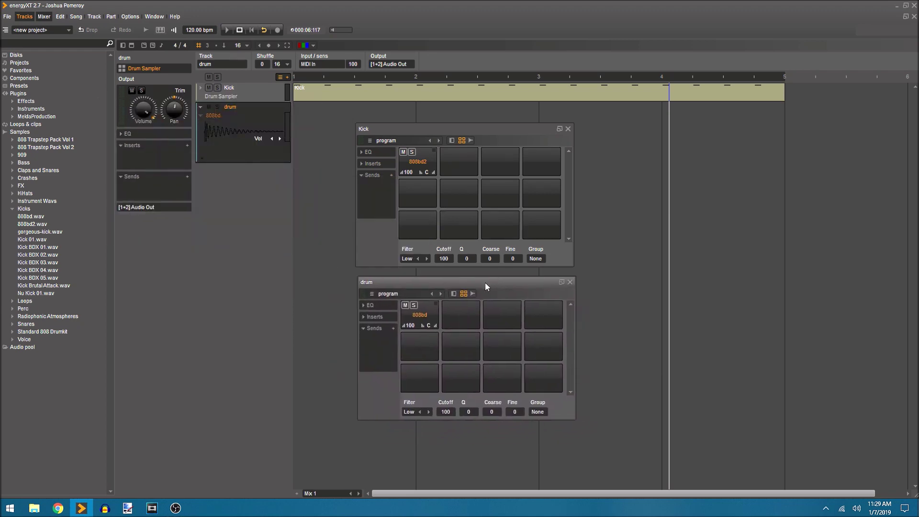
Step: Compare the 808bd and 808bd2 pads by ear, and close the second drum track's sampler
{"action": "left_click", "coordinate": [431, 320]}
{"action": "left_click", "coordinate": [425, 161]}
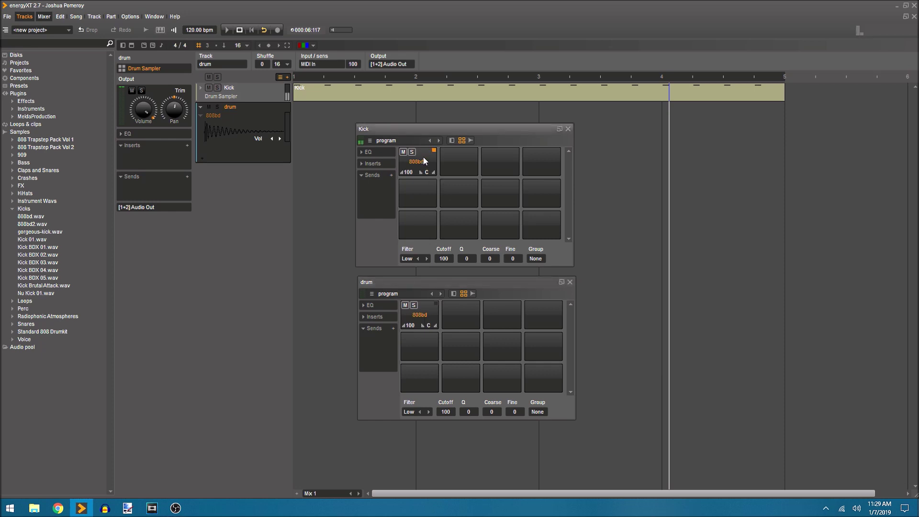
{"action": "left_click", "coordinate": [570, 282]}
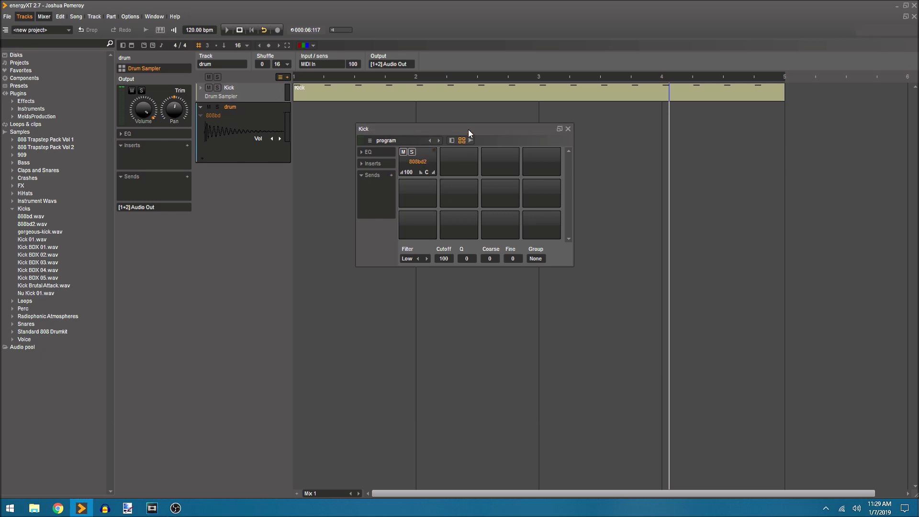
Step: Load 808bd2.wav, gorgeous-kick.wav and Kick 01.wav onto the empty first-row pads of the Kick sampler
{"action": "left_click_drag", "start_coordinate": [468, 129], "coordinate": [455, 124]}
{"action": "left_click", "coordinate": [406, 153]}
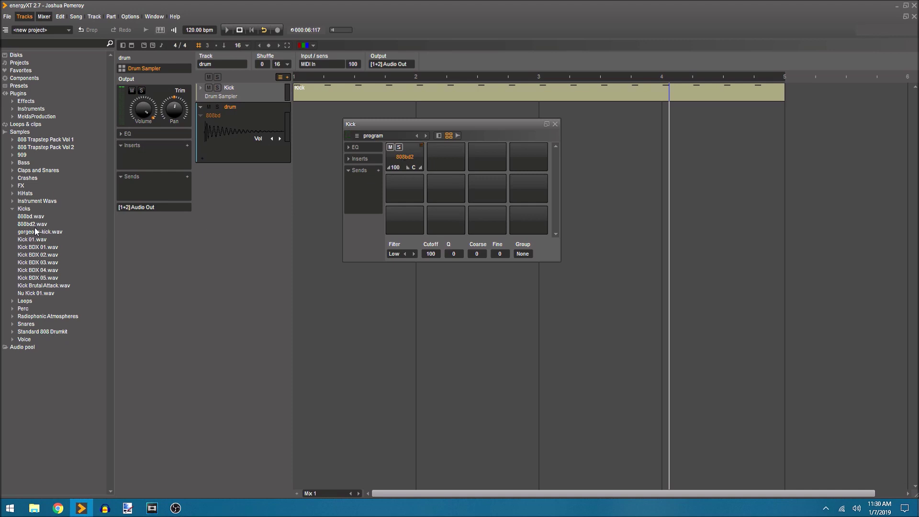
{"action": "left_click_drag", "start_coordinate": [33, 224], "coordinate": [446, 163]}
{"action": "left_click_drag", "start_coordinate": [39, 234], "coordinate": [488, 160]}
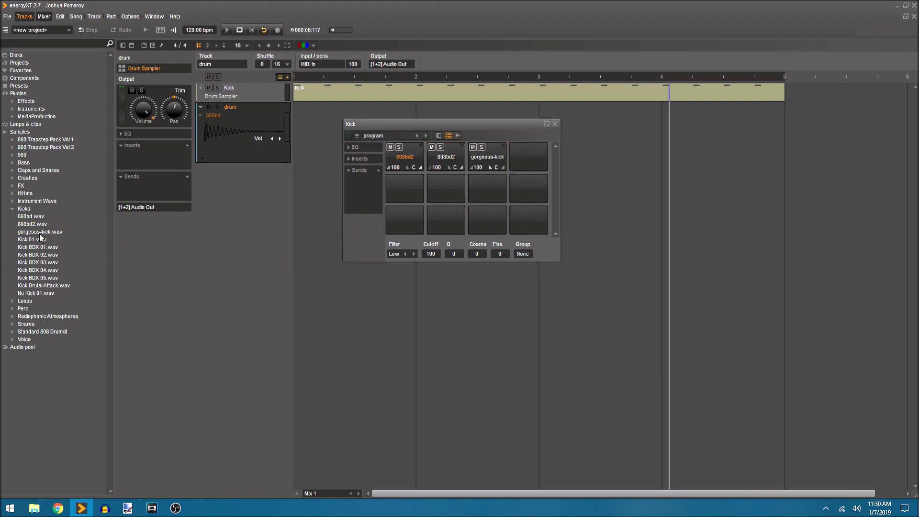
{"action": "left_click_drag", "start_coordinate": [33, 241], "coordinate": [527, 162]}
Step: Fill the Kick sampler's second row with Kick BDX 02, Kick BDX 04, Kick BDX 05 and Kick Brutal Attack
{"action": "left_click", "coordinate": [26, 255]}
{"action": "left_click_drag", "start_coordinate": [377, 207], "coordinate": [391, 194]}
{"action": "left_click_drag", "start_coordinate": [45, 269], "coordinate": [438, 200]}
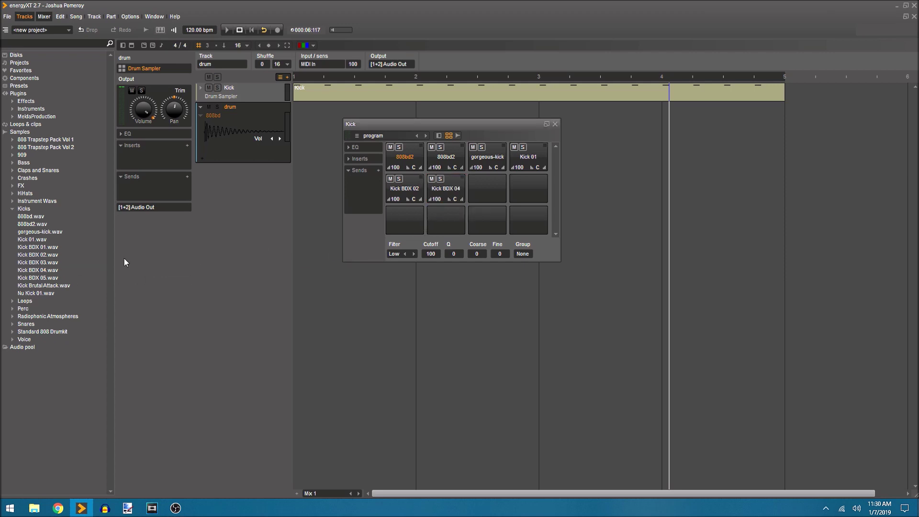
{"action": "left_click", "coordinate": [36, 277]}
{"action": "left_click_drag", "start_coordinate": [376, 240], "coordinate": [476, 196]}
{"action": "left_click_drag", "start_coordinate": [44, 286], "coordinate": [530, 193]}
Step: Audition the kick pads in both rows of the Kick sampler to compare their sounds
{"action": "left_click", "coordinate": [413, 156]}
{"action": "left_click", "coordinate": [450, 157]}
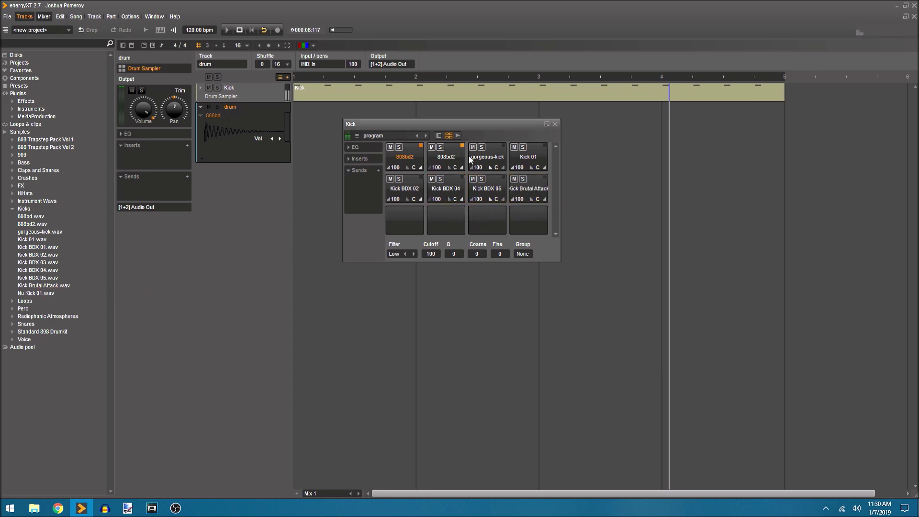
{"action": "left_click", "coordinate": [487, 158]}
{"action": "left_click", "coordinate": [538, 160]}
{"action": "left_click", "coordinate": [409, 188]}
{"action": "left_click", "coordinate": [446, 189]}
{"action": "left_click", "coordinate": [531, 189]}
{"action": "left_click", "coordinate": [418, 158]}
{"action": "left_click", "coordinate": [446, 158]}
{"action": "left_click", "coordinate": [487, 158]}
{"action": "left_click", "coordinate": [526, 158]}
{"action": "left_click", "coordinate": [529, 196]}
{"action": "left_click", "coordinate": [447, 189]}
Step: Reposition the Kick sampler window and play back the kick pattern, stopping it after listening
{"action": "left_click_drag", "start_coordinate": [453, 122], "coordinate": [444, 126]}
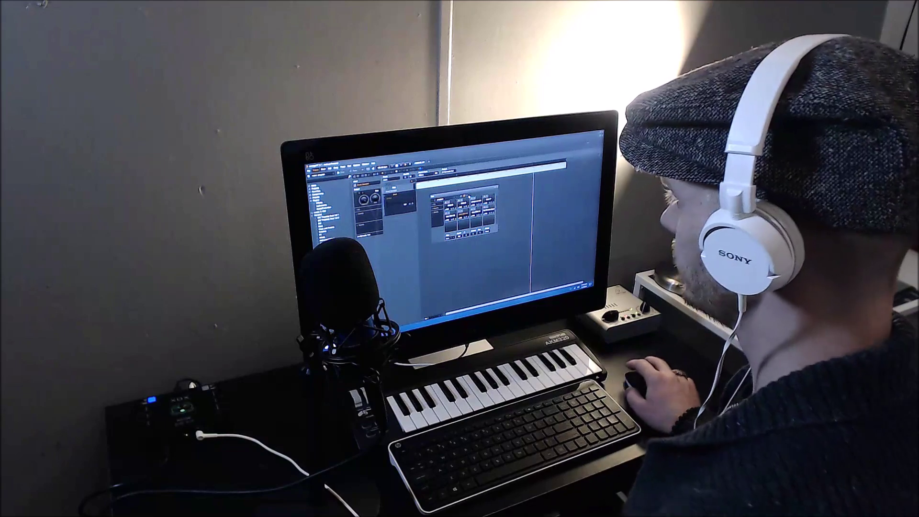
{"action": "left_click_drag", "start_coordinate": [466, 194], "coordinate": [461, 189]}
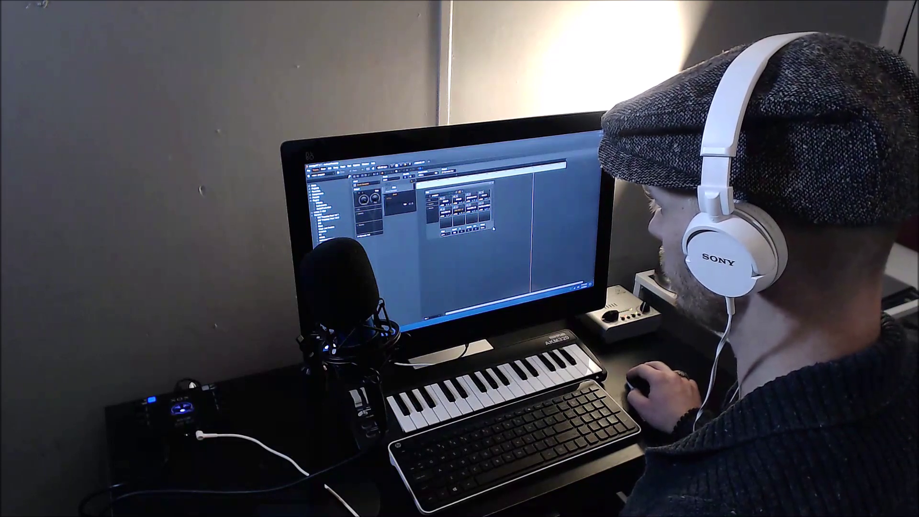
{"action": "mouse_move", "coordinate": [495, 228]}
{"action": "left_mouse_down"}
{"action": "mouse_move", "coordinate": [575, 277]}
{"action": "mouse_move", "coordinate": [529, 285]}
{"action": "mouse_move", "coordinate": [489, 237]}
{"action": "left_mouse_up"}
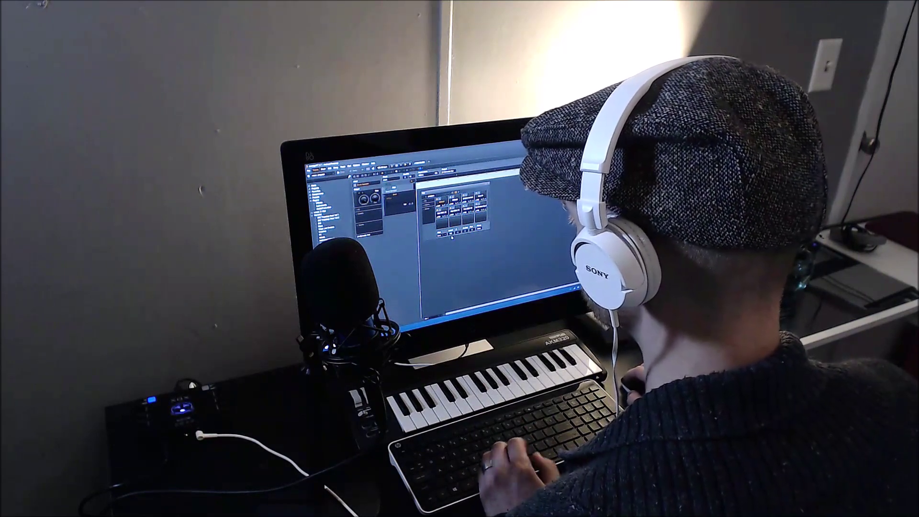
{"action": "key", "text": "space"}
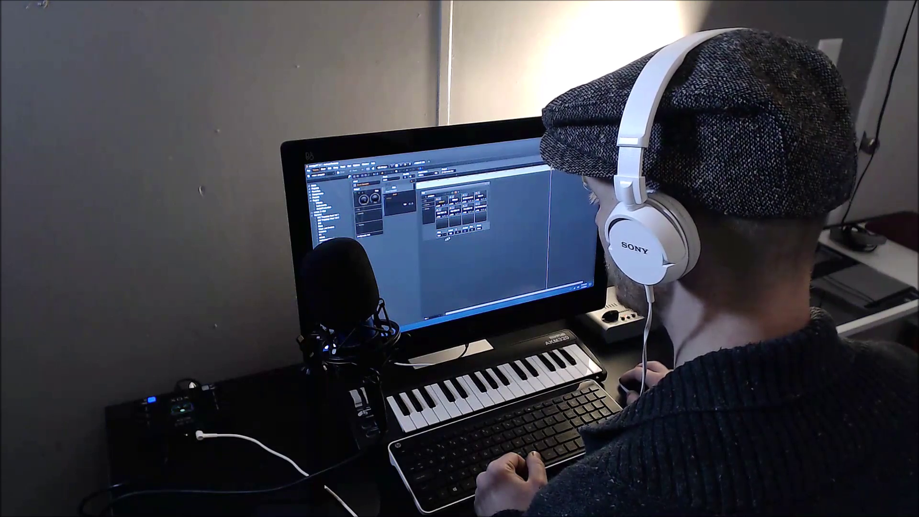
{"action": "key", "text": "space"}
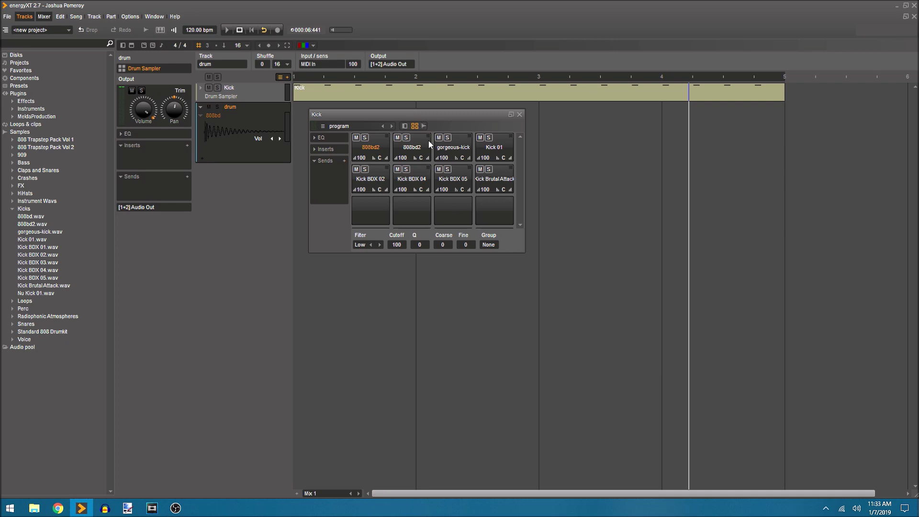
{"action": "left_click_drag", "start_coordinate": [452, 116], "coordinate": [456, 120]}
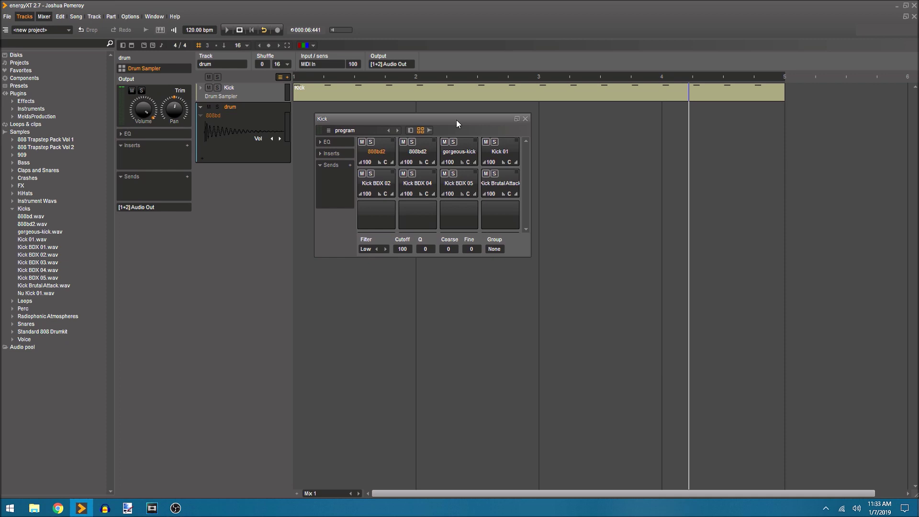
Step: Play the kick pattern with the first 808bd2 pad selected and try out its coarse tuning
{"action": "left_click", "coordinate": [376, 151]}
{"action": "key", "text": "space"}
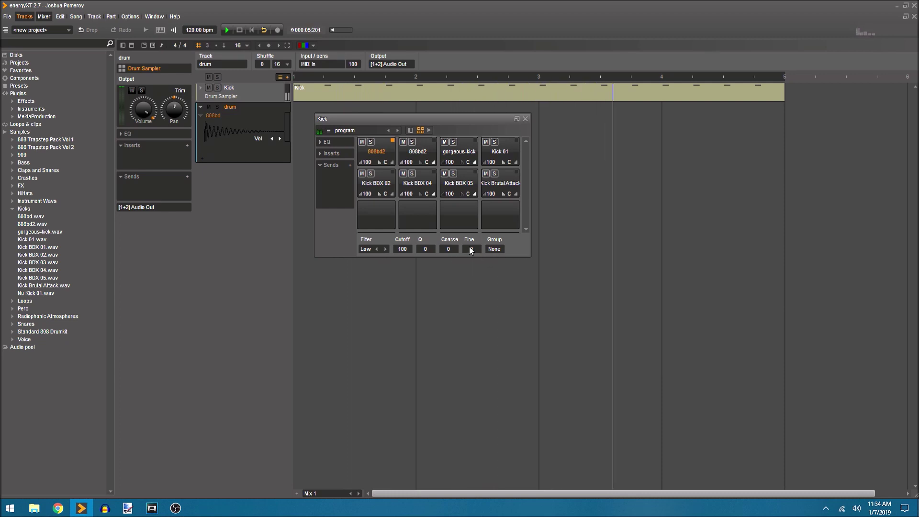
{"action": "left_click_drag", "start_coordinate": [450, 253], "coordinate": [475, 256]}
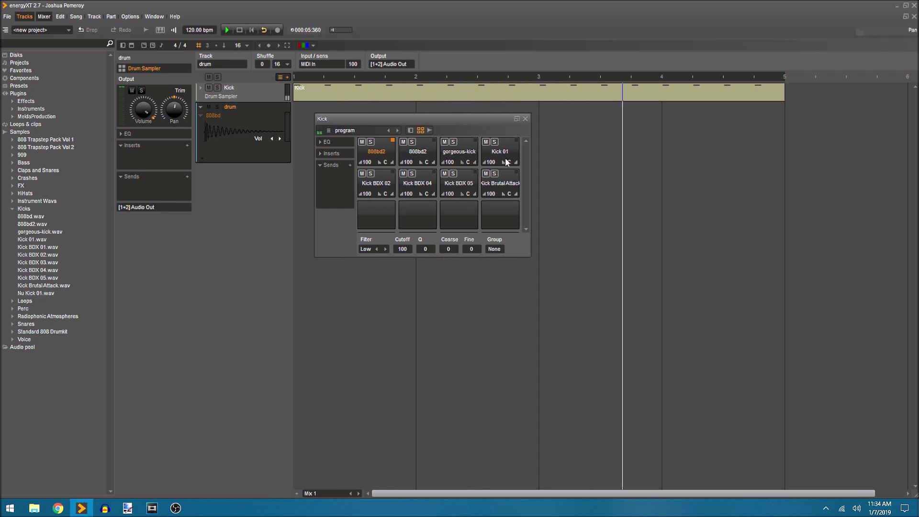
Step: Delete the second drum track below the Kick track and stop playback
{"action": "left_click", "coordinate": [262, 96]}
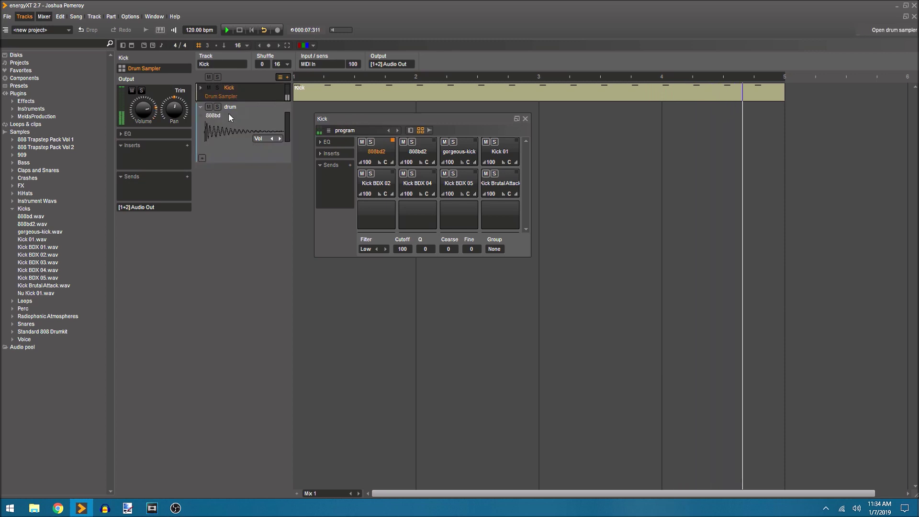
{"action": "right_click", "coordinate": [269, 107]}
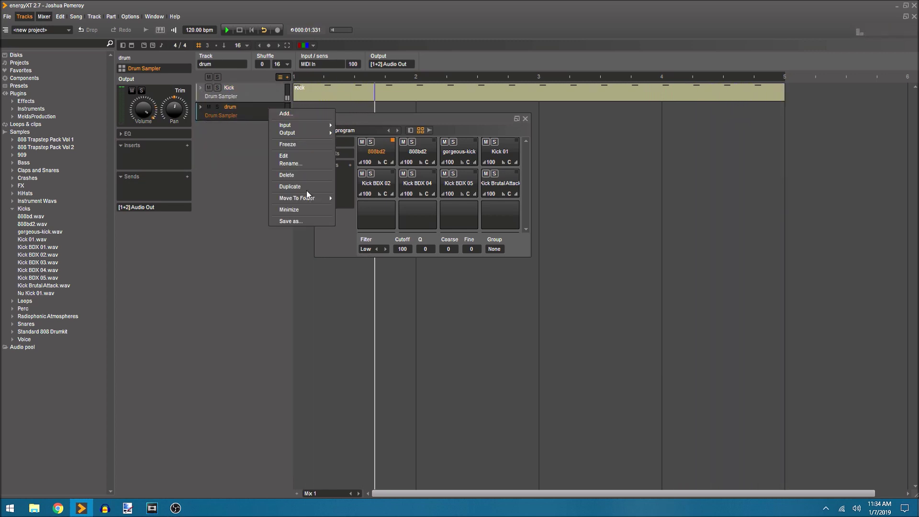
{"action": "left_click", "coordinate": [304, 176]}
{"action": "key", "text": "Tab"}
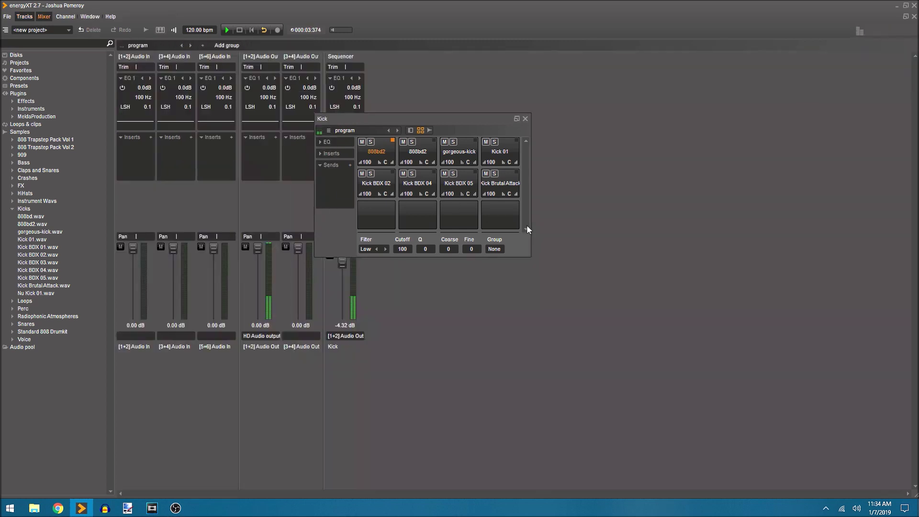
{"action": "key", "text": "Tab"}
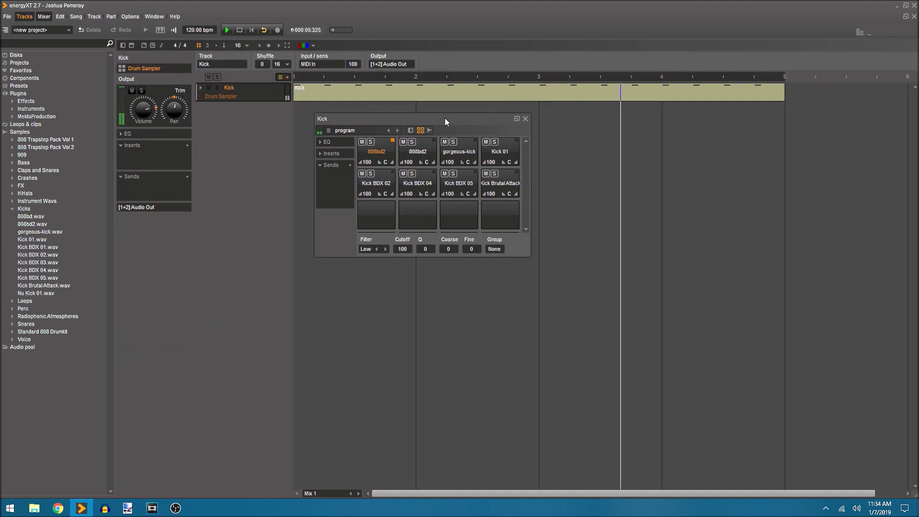
{"action": "left_click_drag", "start_coordinate": [444, 119], "coordinate": [434, 122]}
{"action": "key", "text": "space"}
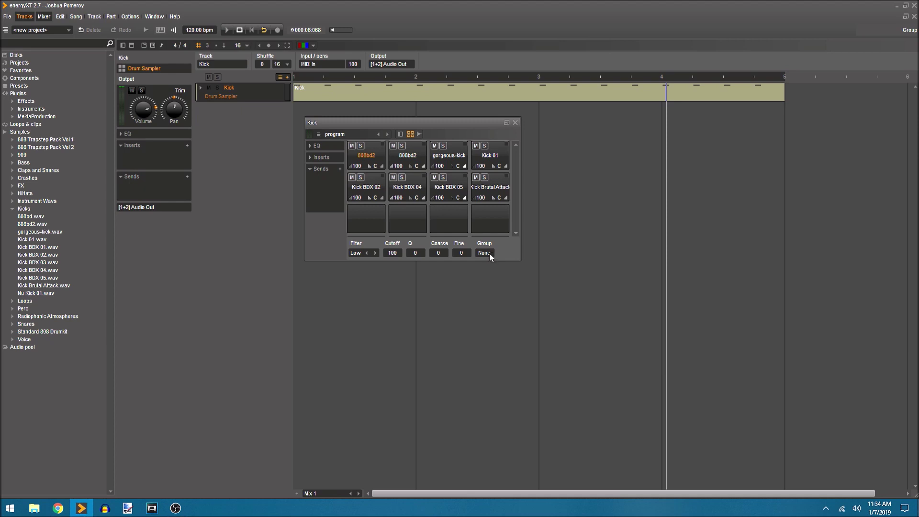
Step: Assign both 808bd2 pads of the Kick sampler to group 1
{"action": "left_click_drag", "start_coordinate": [489, 254], "coordinate": [493, 248]}
{"action": "left_click", "coordinate": [398, 159]}
{"action": "left_click", "coordinate": [414, 156]}
{"action": "left_click", "coordinate": [363, 153]}
{"action": "left_click", "coordinate": [407, 156]}
{"action": "left_click", "coordinate": [369, 154]}
Step: Trigger the second 808bd2 pad repeatedly to hear how the grouped kicks play together
{"action": "left_click", "coordinate": [425, 159]}
{"action": "left_click", "coordinate": [425, 159]}
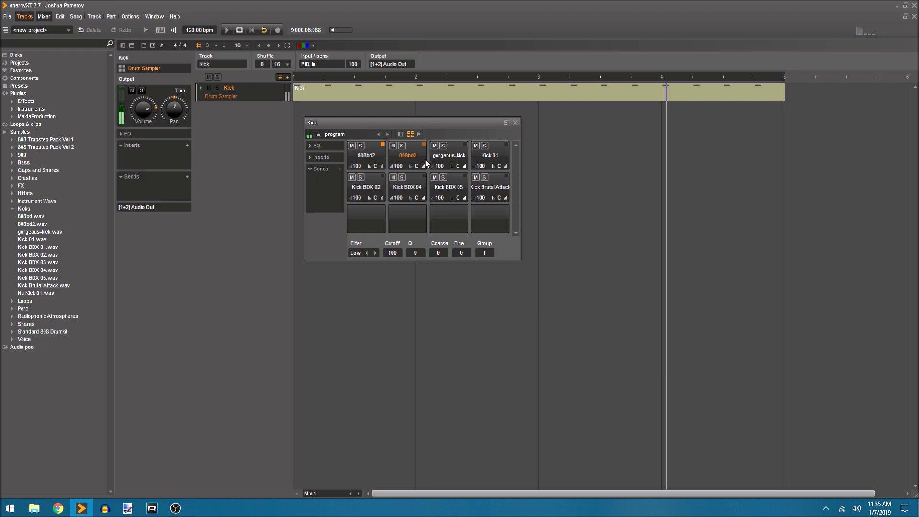
{"action": "left_click", "coordinate": [425, 159]}
{"action": "left_click", "coordinate": [426, 159]}
{"action": "left_click", "coordinate": [425, 159]}
{"action": "left_click", "coordinate": [415, 159]}
Step: Audition the closed and open samples in the HiHats folder and load HH Closed 01.wav onto the sampler's first pad
{"action": "double_click", "coordinate": [25, 193]}
{"action": "left_click", "coordinate": [43, 204]}
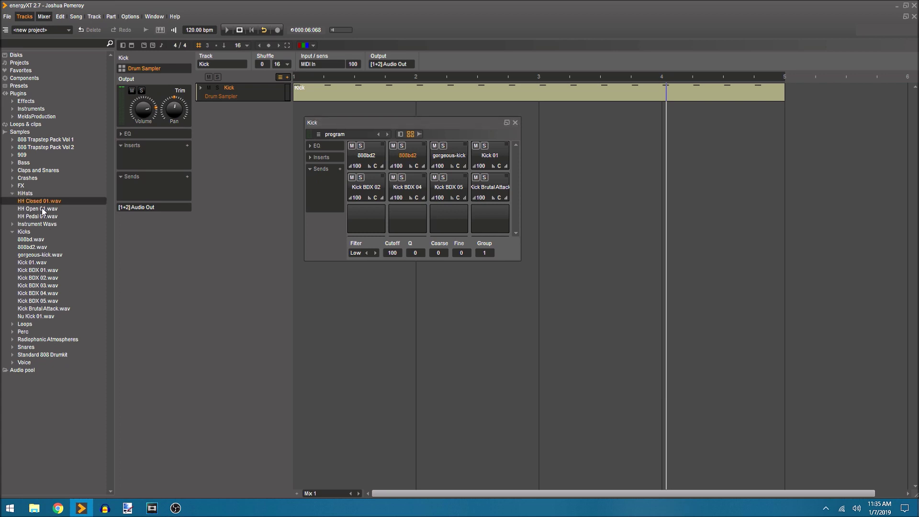
{"action": "left_click", "coordinate": [43, 210]}
{"action": "left_click", "coordinate": [43, 202]}
{"action": "left_click_drag", "start_coordinate": [52, 205], "coordinate": [366, 155]}
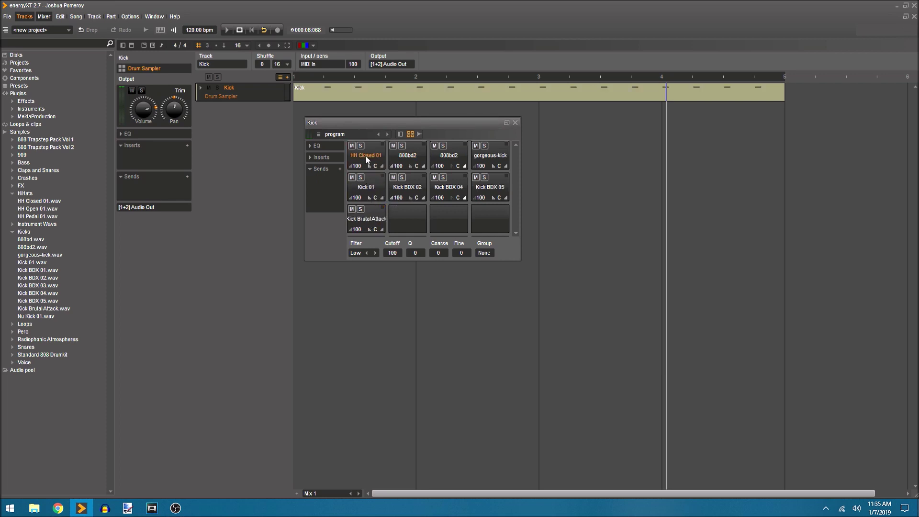
Step: Move Kick BDX 02 to the second pad and replace it with HH Open 01.wav
{"action": "left_click_drag", "start_coordinate": [412, 190], "coordinate": [403, 151]}
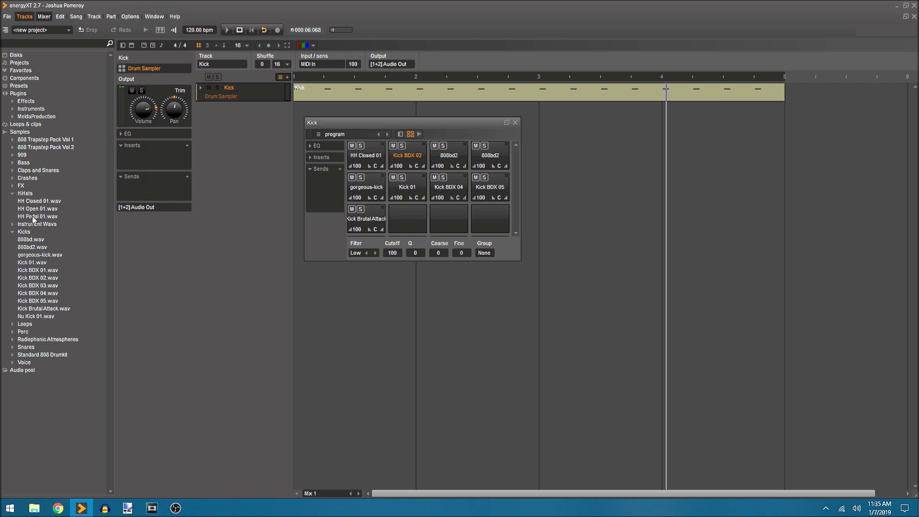
{"action": "left_click", "coordinate": [365, 157]}
{"action": "left_click_drag", "start_coordinate": [39, 210], "coordinate": [404, 162]}
{"action": "left_click", "coordinate": [405, 161]}
{"action": "left_click", "coordinate": [460, 154]}
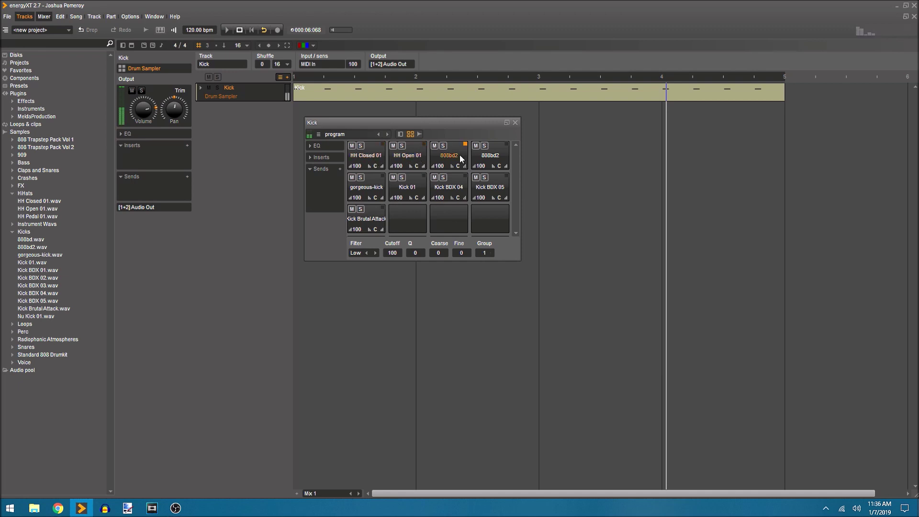
Step: Assign the HH Closed 01 pad to group 2 and check it against the HH Open 01 pad
{"action": "left_click", "coordinate": [363, 155]}
{"action": "left_click_drag", "start_coordinate": [491, 253], "coordinate": [492, 251]}
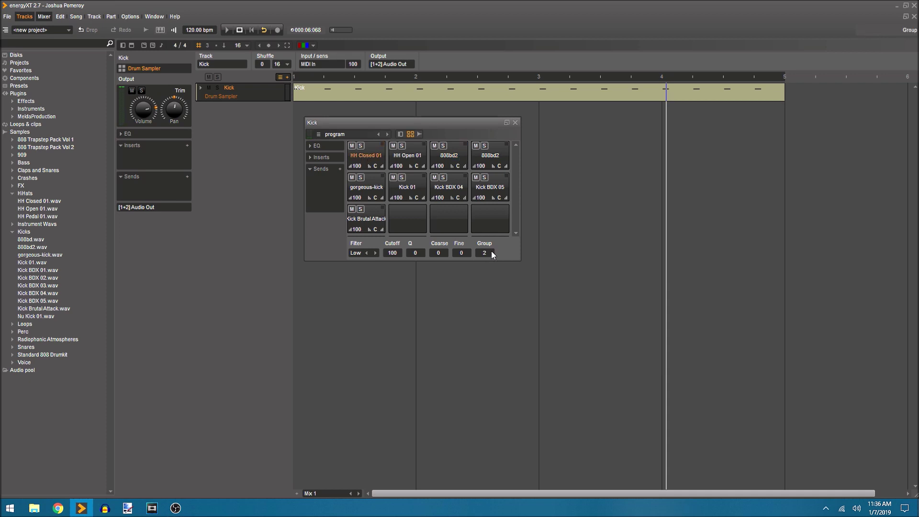
{"action": "left_click", "coordinate": [420, 161]}
{"action": "scroll", "coordinate": [492, 252], "scroll_direction": "up", "scroll_amount": 1}
{"action": "key", "text": "s"}
{"action": "key", "text": "s"}
Step: Trigger the HH Closed 01 pad repeatedly to listen to the closed hi-hat
{"action": "left_click", "coordinate": [374, 159]}
{"action": "left_click", "coordinate": [374, 160]}
{"action": "left_click", "coordinate": [374, 160]}
{"action": "left_click", "coordinate": [374, 159]}
{"action": "left_click", "coordinate": [374, 159]}
{"action": "left_click", "coordinate": [372, 156]}
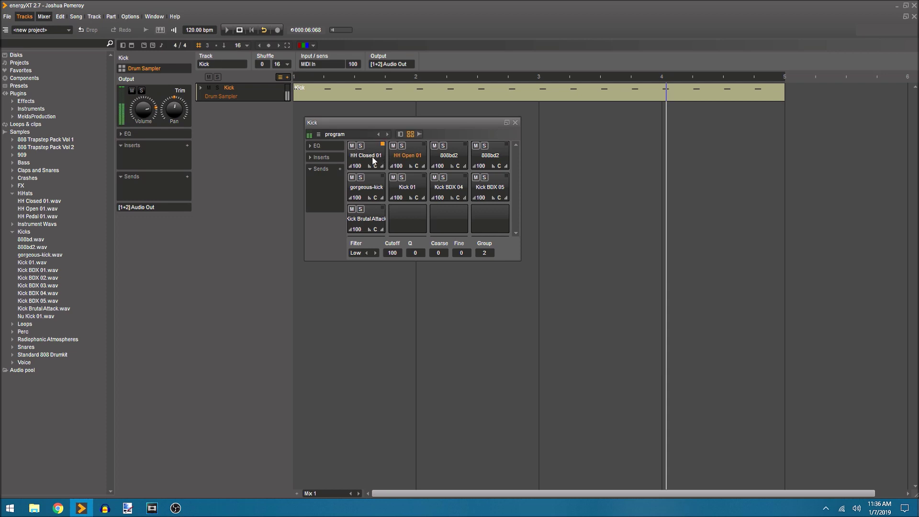
Step: Show the EQ settings of the HH Closed 01 pad and lower the EQ 1 gain to -24 dB
{"action": "left_click", "coordinate": [310, 146]}
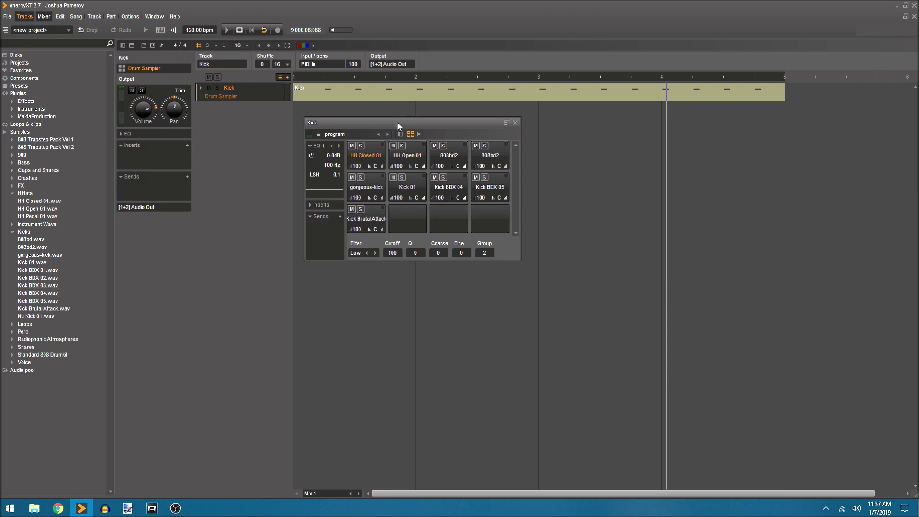
{"action": "left_click", "coordinate": [367, 156]}
{"action": "left_click", "coordinate": [310, 145]}
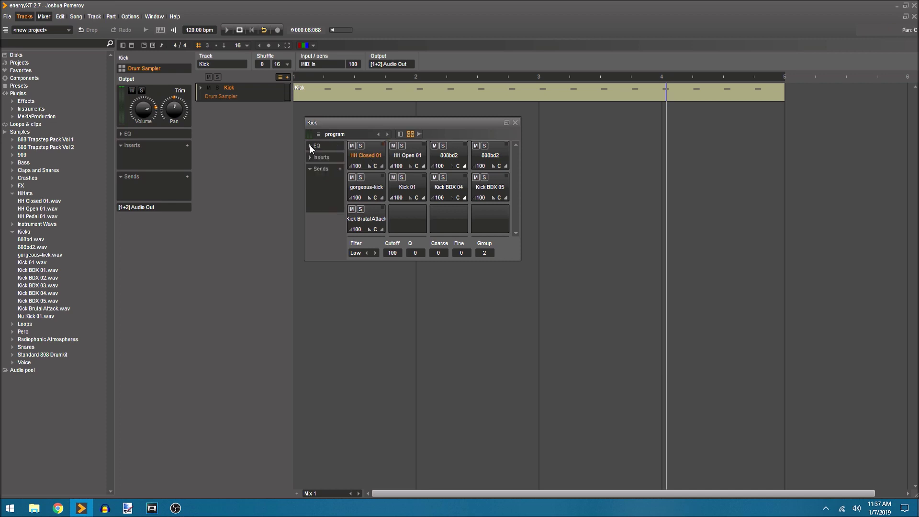
{"action": "left_click", "coordinate": [310, 145]}
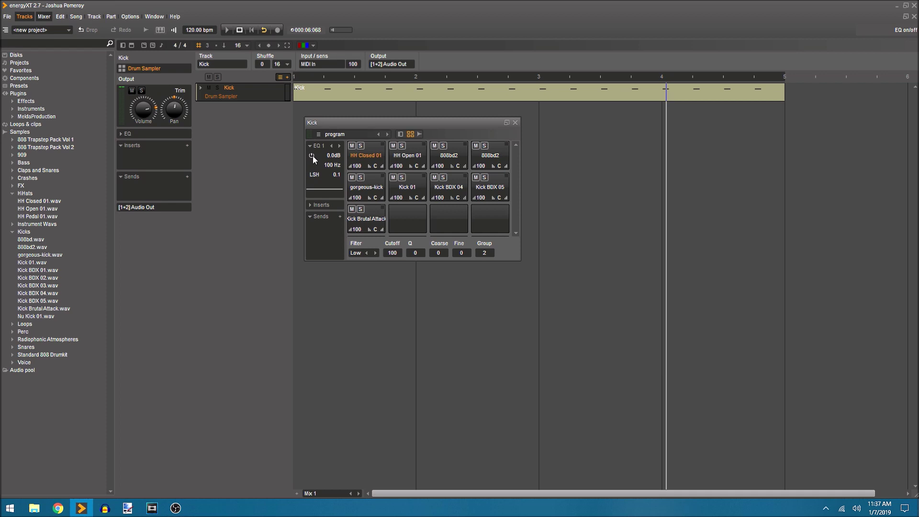
{"action": "left_click", "coordinate": [377, 156]}
{"action": "left_click_drag", "start_coordinate": [332, 154], "coordinate": [181, 450]}
Step: Try different EQ 1 frequency and bandwidth settings on the HH Closed 01 pad while listening to it
{"action": "left_click_drag", "start_coordinate": [332, 165], "coordinate": [23, 271]}
{"action": "left_click_drag", "start_coordinate": [376, 158], "coordinate": [249, 172]}
{"action": "left_click_drag", "start_coordinate": [341, 174], "coordinate": [347, 177]}
{"action": "left_click", "coordinate": [376, 154]}
{"action": "left_click_drag", "start_coordinate": [330, 168], "coordinate": [331, 163]}
{"action": "left_click_drag", "start_coordinate": [412, 167], "coordinate": [478, 159]}
Step: Set the HH Closed 01 pad's EQ 1 to 100 Hz with a bandwidth of 0.9 and audition it
{"action": "double_click", "coordinate": [329, 166]}
{"action": "type", "text": "100"}
{"action": "key", "text": "Return"}
{"action": "left_click_drag", "start_coordinate": [338, 176], "coordinate": [347, 187]}
{"action": "left_click", "coordinate": [369, 153]}
{"action": "left_click", "coordinate": [363, 158]}
Step: Audition the gorgeous-kick, Kick 01, Kick BDX 04 and 808bd2 pads alongside the hi-hats
{"action": "left_click", "coordinate": [364, 194]}
{"action": "left_click", "coordinate": [410, 185]}
{"action": "left_click", "coordinate": [456, 188]}
{"action": "left_click", "coordinate": [453, 154]}
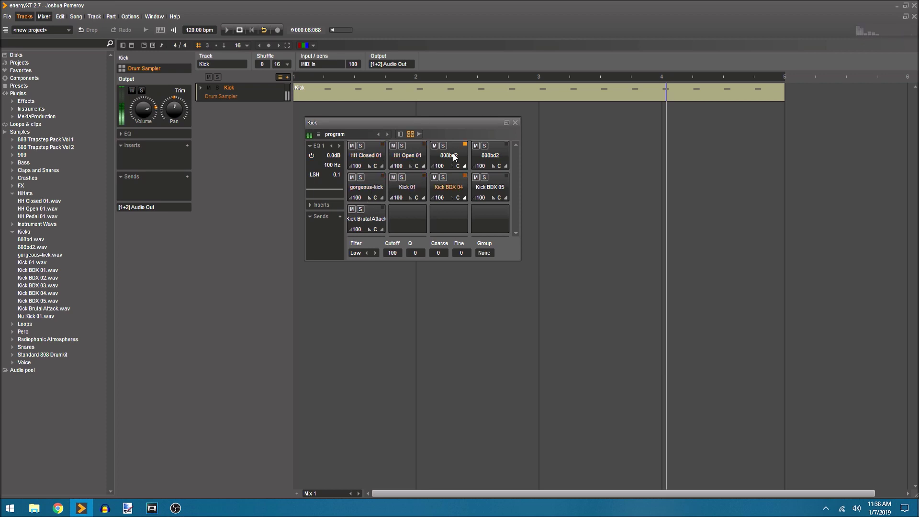
{"action": "left_click", "coordinate": [367, 159]}
{"action": "left_click", "coordinate": [452, 189]}
{"action": "left_click", "coordinate": [412, 155]}
{"action": "left_click", "coordinate": [458, 156]}
Step: Enable EQ 1 on the first 808bd2 pad and set it to -24 dB at 62 Hz with a bandwidth of 1.3
{"action": "left_click", "coordinate": [312, 156]}
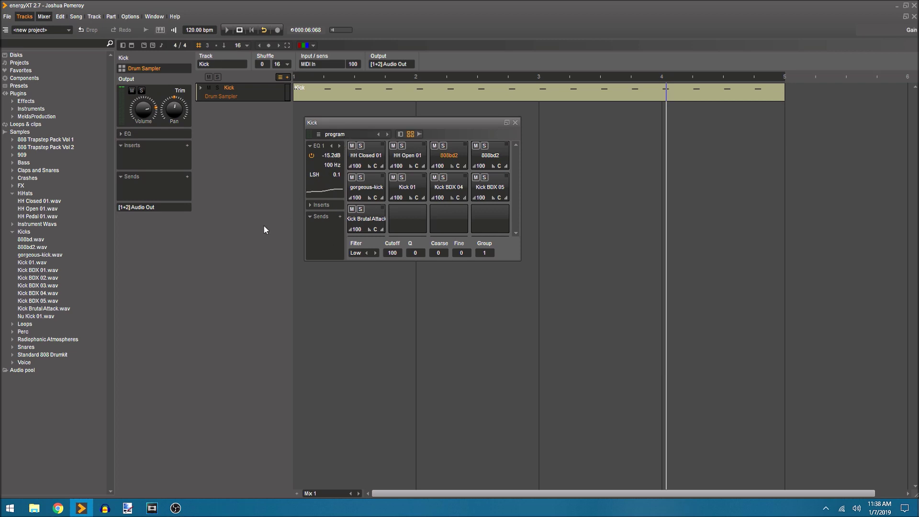
{"action": "left_click_drag", "start_coordinate": [264, 226], "coordinate": [212, 481]}
{"action": "left_click", "coordinate": [321, 146]}
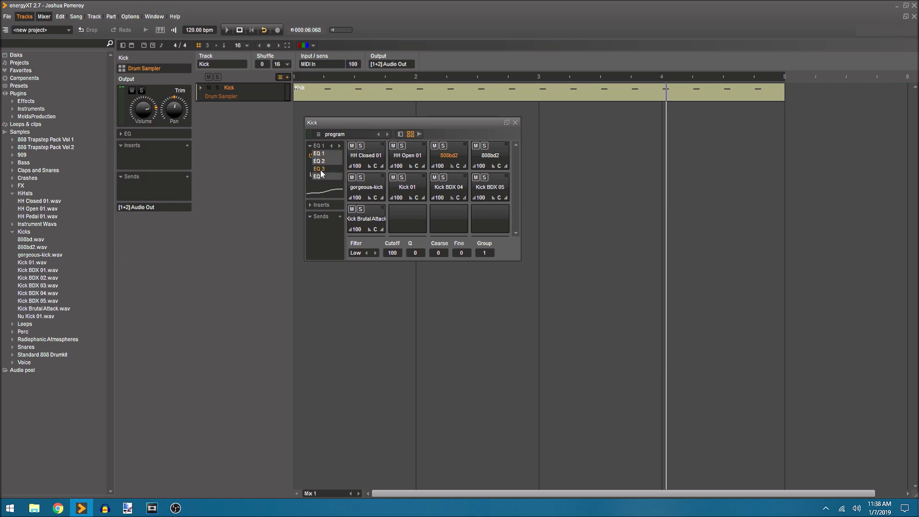
{"action": "left_click", "coordinate": [320, 143]}
{"action": "left_click_drag", "start_coordinate": [343, 154], "coordinate": [455, 158]}
{"action": "left_click", "coordinate": [455, 158]}
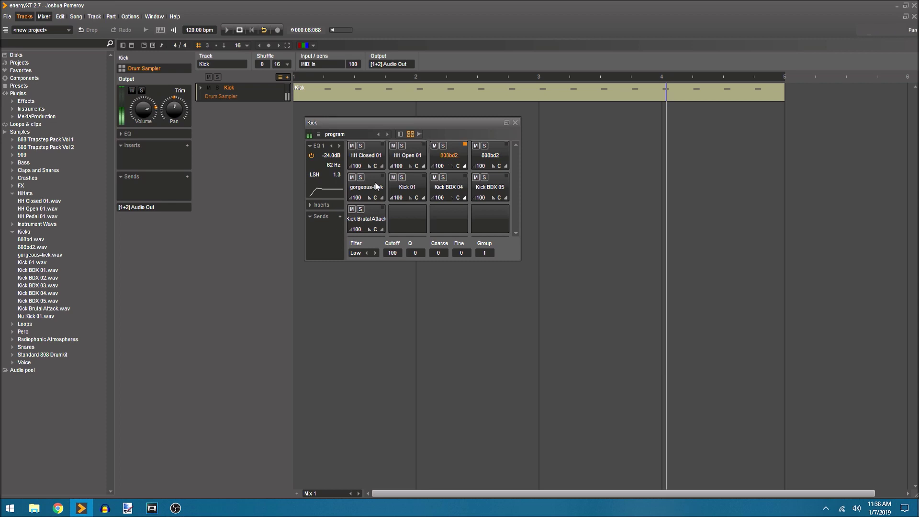
Step: Compare the equalized 808bd2 pad by ear with the second 808bd2 and the HH Closed 01 pads
{"action": "left_click", "coordinate": [454, 158]}
{"action": "left_click", "coordinate": [473, 159]}
{"action": "left_click", "coordinate": [459, 158]}
{"action": "left_click", "coordinate": [459, 158]}
{"action": "left_click", "coordinate": [501, 156]}
{"action": "left_click", "coordinate": [454, 156]}
{"action": "left_click", "coordinate": [362, 163]}
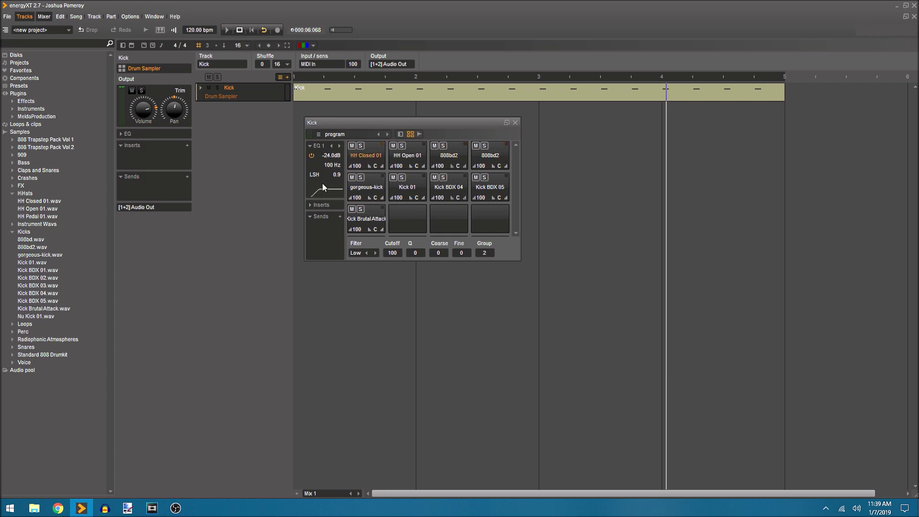
{"action": "left_click", "coordinate": [453, 158]}
{"action": "left_click", "coordinate": [372, 154]}
{"action": "left_click", "coordinate": [372, 155]}
Step: Add a Reverb insert effect to the HH Closed 01 pad
{"action": "left_click", "coordinate": [308, 206]}
{"action": "left_click", "coordinate": [369, 154]}
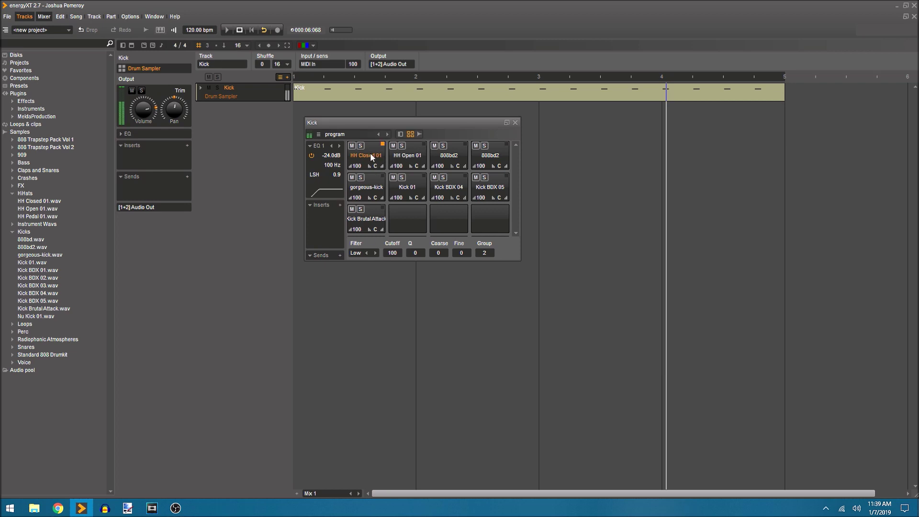
{"action": "left_click", "coordinate": [339, 205]}
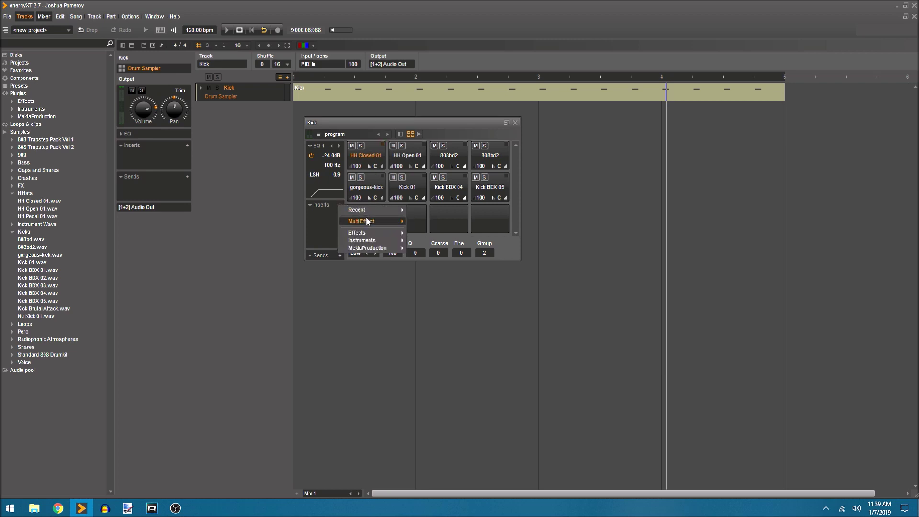
{"action": "mouse_move", "coordinate": [368, 221]}
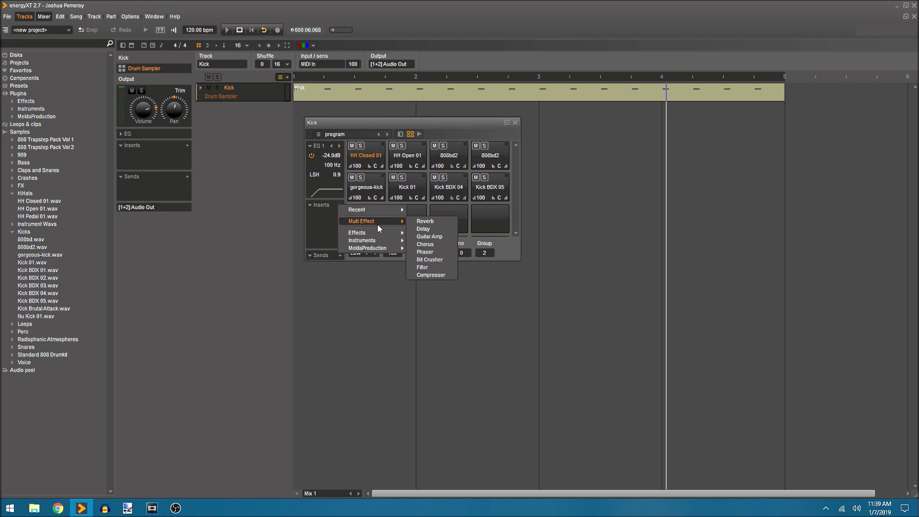
{"action": "left_click", "coordinate": [436, 223]}
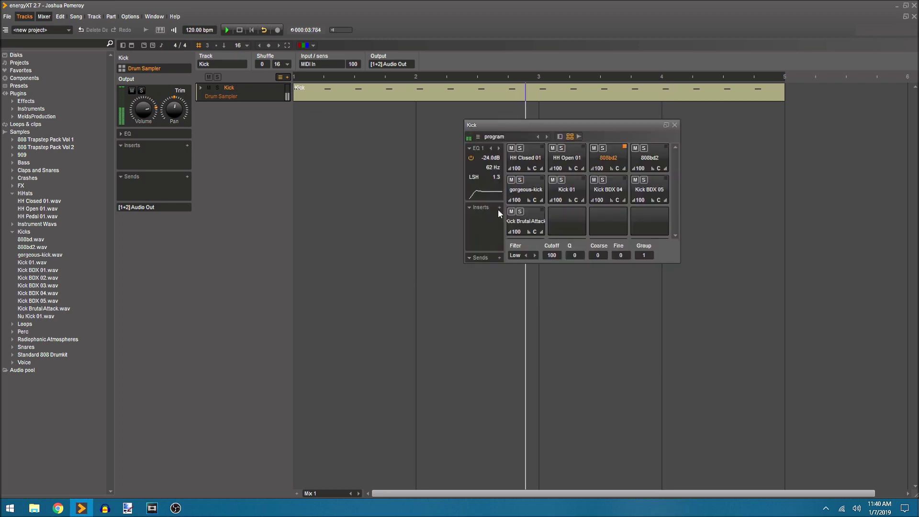
Step: Add a Compressor insert to the first 808bd2 pad and open its settings window beside the sampler
{"action": "left_click", "coordinate": [498, 209]}
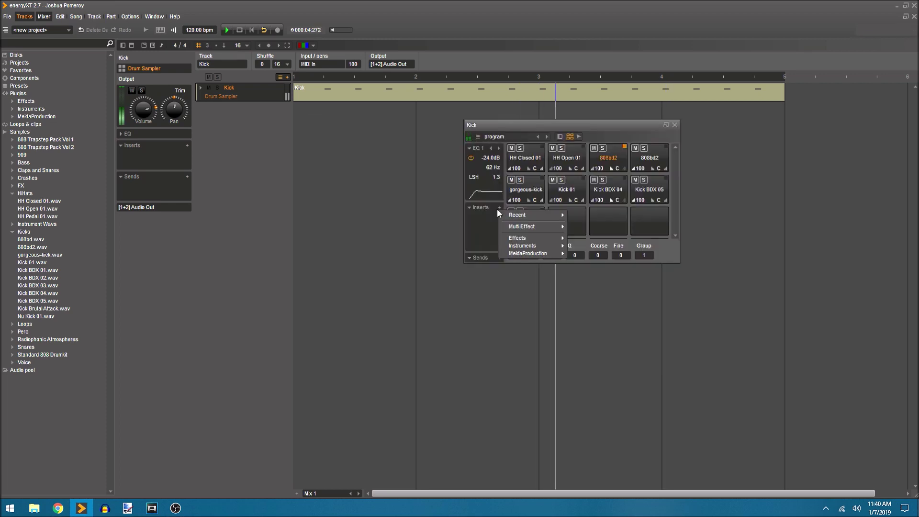
{"action": "left_click", "coordinate": [488, 211]}
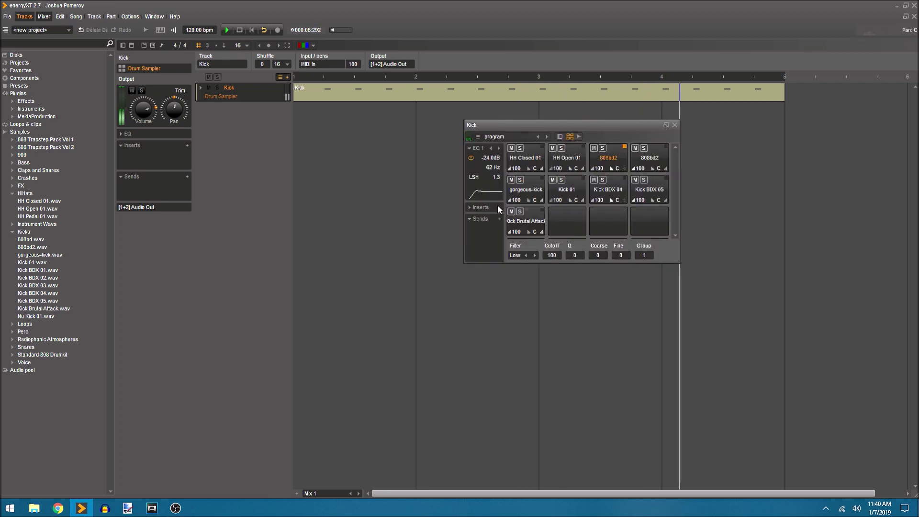
{"action": "left_click", "coordinate": [480, 209]}
{"action": "left_click", "coordinate": [500, 207]}
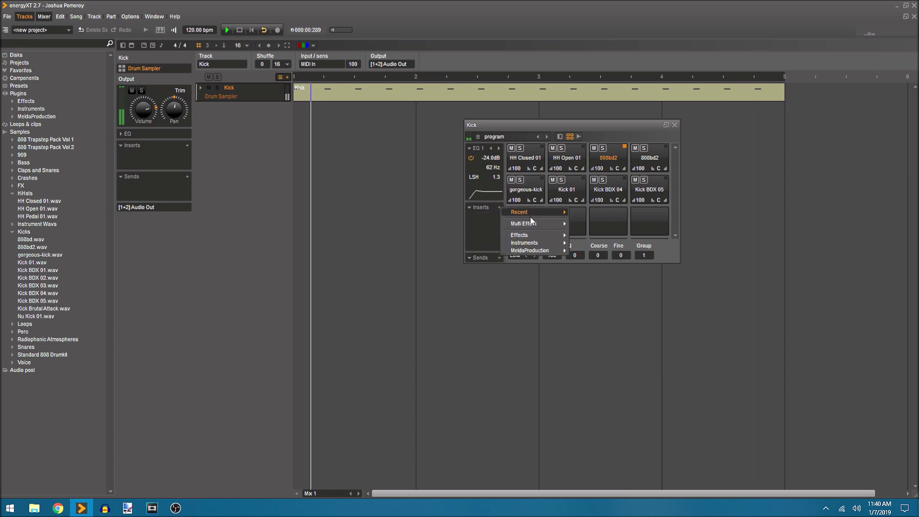
{"action": "mouse_move", "coordinate": [552, 224]}
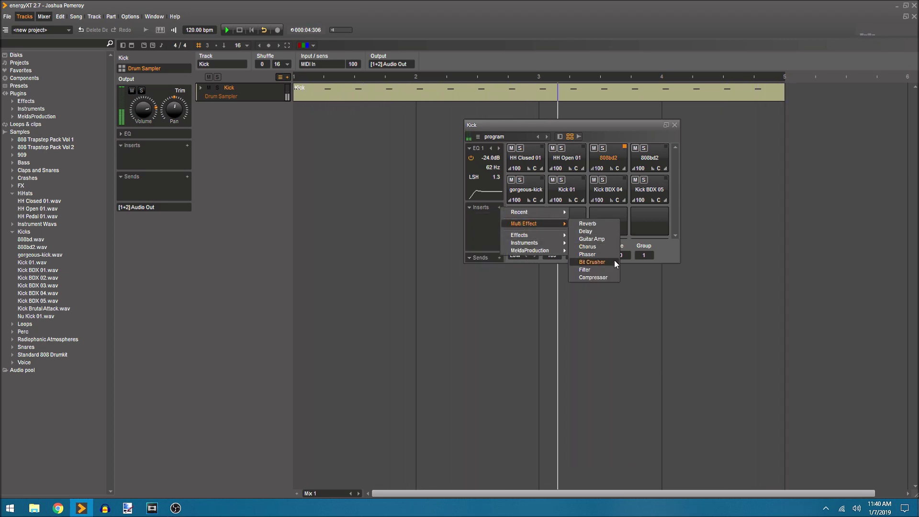
{"action": "left_click", "coordinate": [605, 277]}
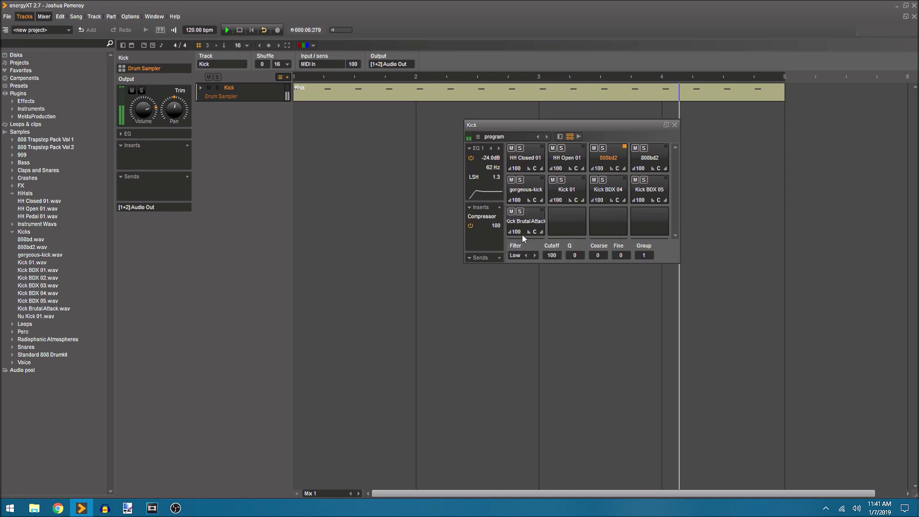
{"action": "double_click", "coordinate": [484, 218]}
{"action": "left_click_drag", "start_coordinate": [200, 111], "coordinate": [381, 205]}
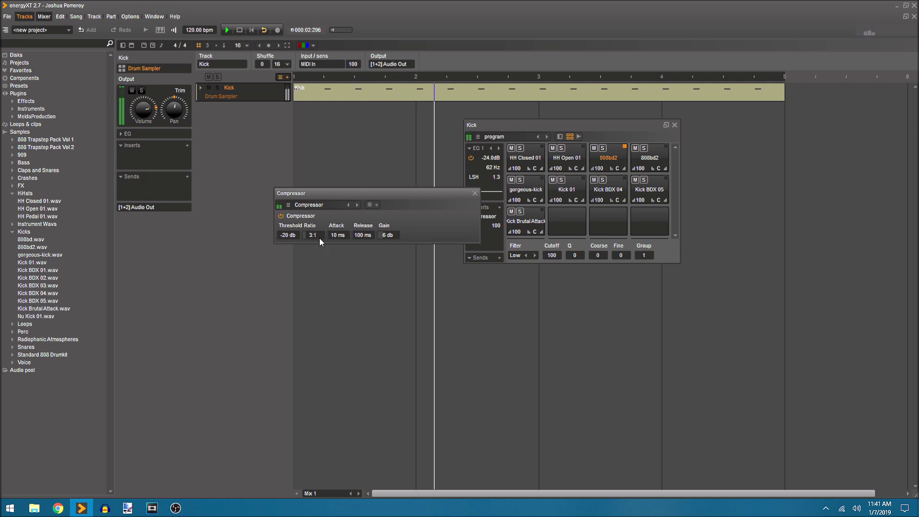
Step: Set the Compressor's ratio to 6:1 and gain to 5 dB, and close its settings window
{"action": "mouse_move", "coordinate": [320, 236]}
{"action": "left_mouse_down"}
{"action": "mouse_move", "coordinate": [337, 200]}
{"action": "mouse_move", "coordinate": [328, 249]}
{"action": "mouse_move", "coordinate": [330, 236]}
{"action": "left_mouse_up"}
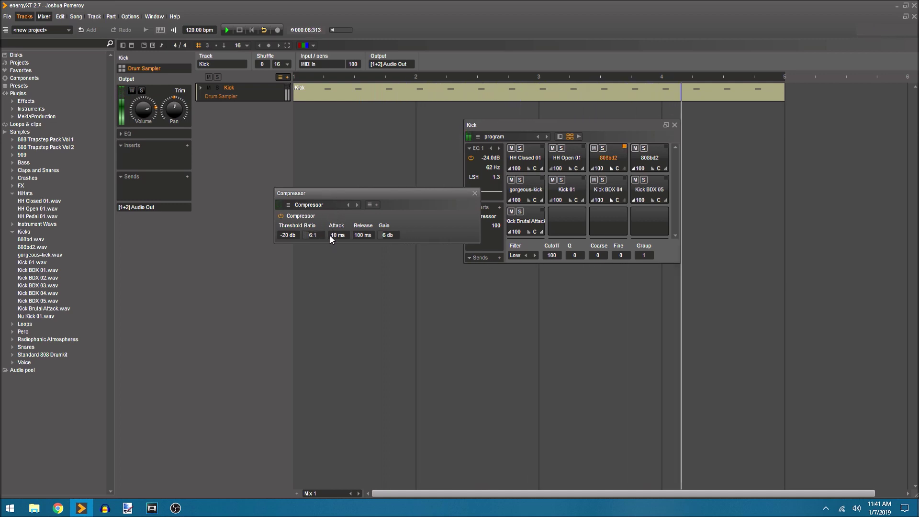
{"action": "left_click_drag", "start_coordinate": [388, 235], "coordinate": [390, 244]}
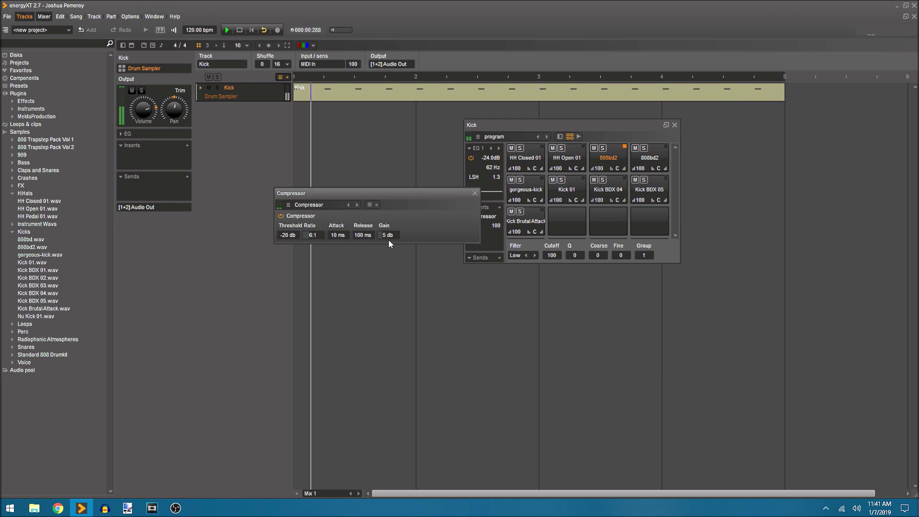
{"action": "left_click", "coordinate": [475, 193]}
Step: Add a Bit Crusher insert to the first 808bd2 pad and remove that pad's Compressor insert
{"action": "left_click", "coordinate": [499, 207]}
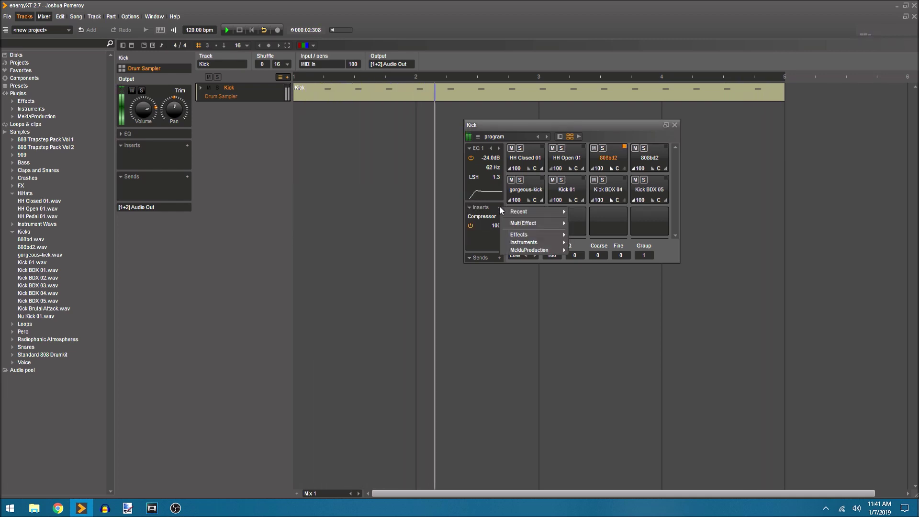
{"action": "mouse_move", "coordinate": [546, 224]}
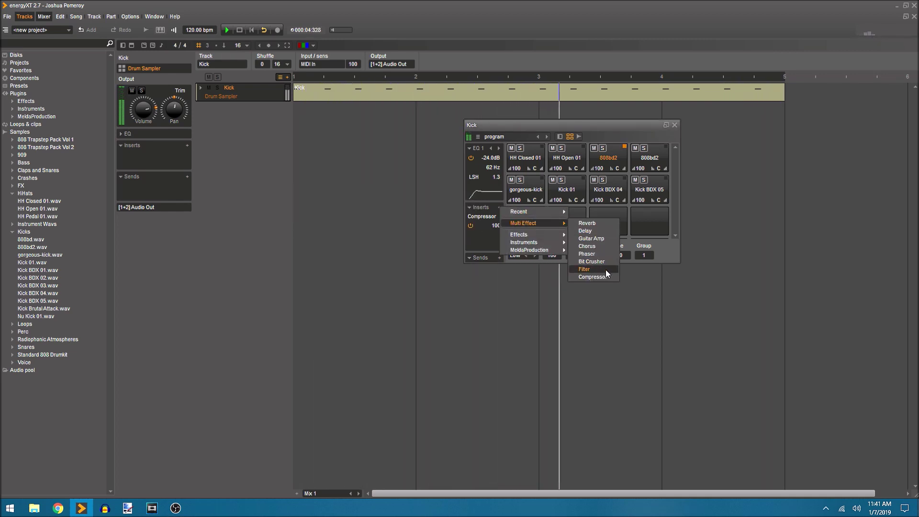
{"action": "left_click", "coordinate": [593, 262]}
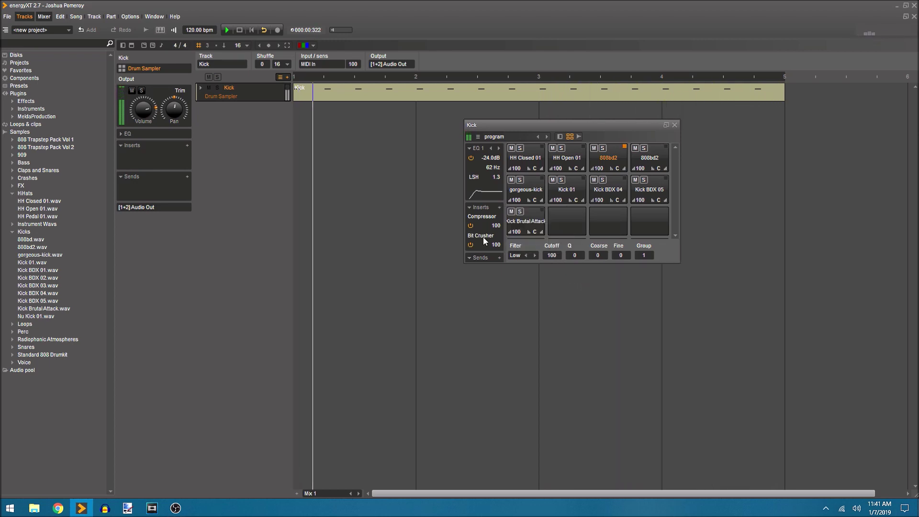
{"action": "left_click_drag", "start_coordinate": [483, 238], "coordinate": [529, 191]}
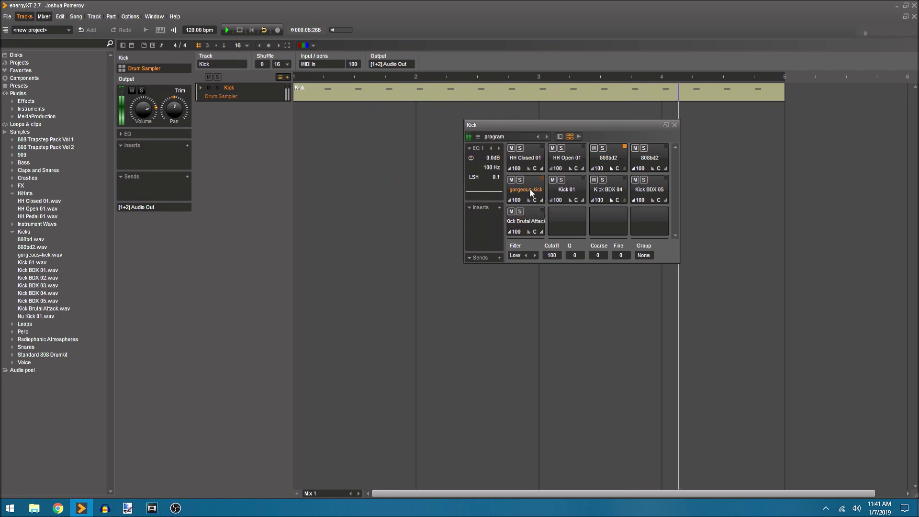
{"action": "left_click", "coordinate": [604, 160]}
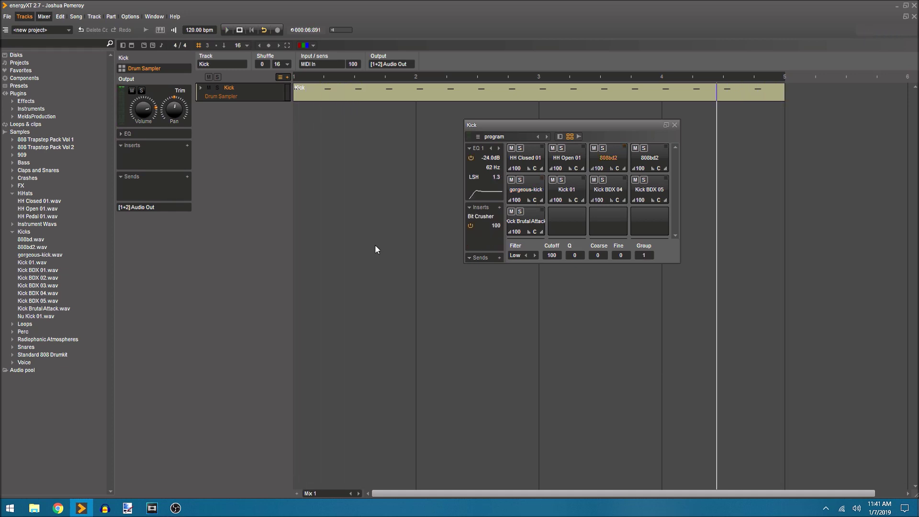
Step: Compare the HH Closed 01, HH Open 01 and first 808bd2 pads and their individual EQ and insert settings
{"action": "left_click", "coordinate": [576, 160]}
{"action": "left_click", "coordinate": [513, 160]}
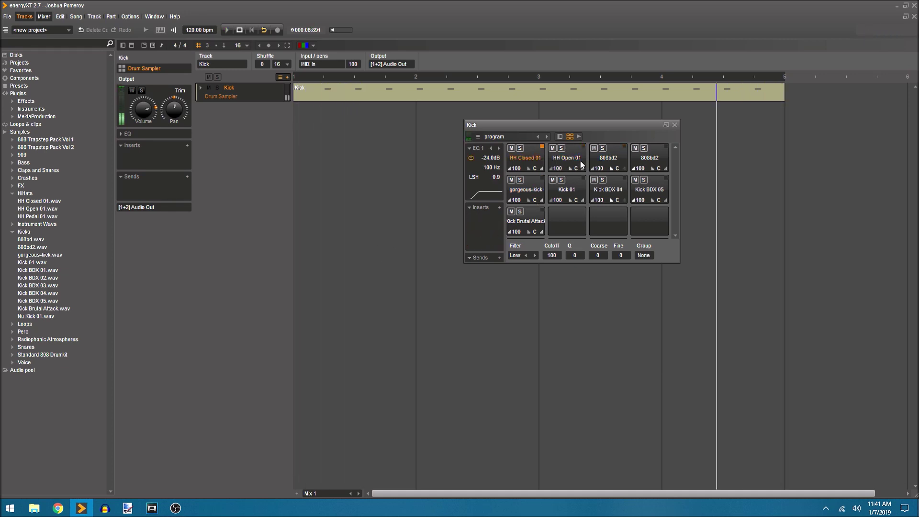
{"action": "left_click", "coordinate": [582, 162]}
{"action": "left_click", "coordinate": [607, 162]}
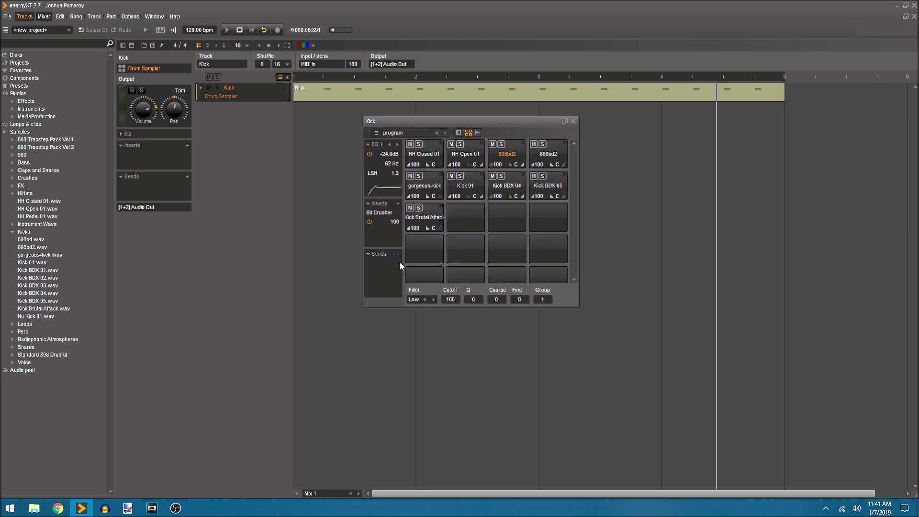
Step: Add a Reverb send effect to the drum sampler and set the HH Closed 01 pad's send level to 33
{"action": "left_click", "coordinate": [398, 254]}
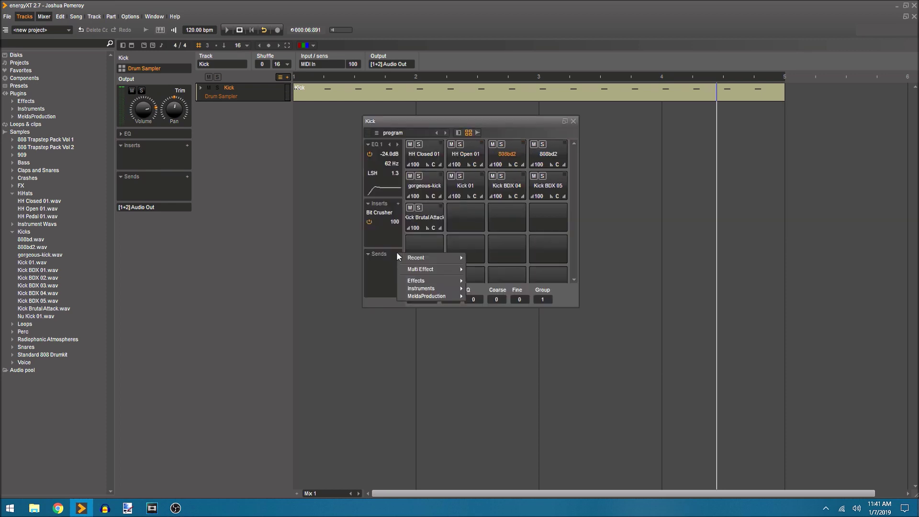
{"action": "mouse_move", "coordinate": [432, 259]}
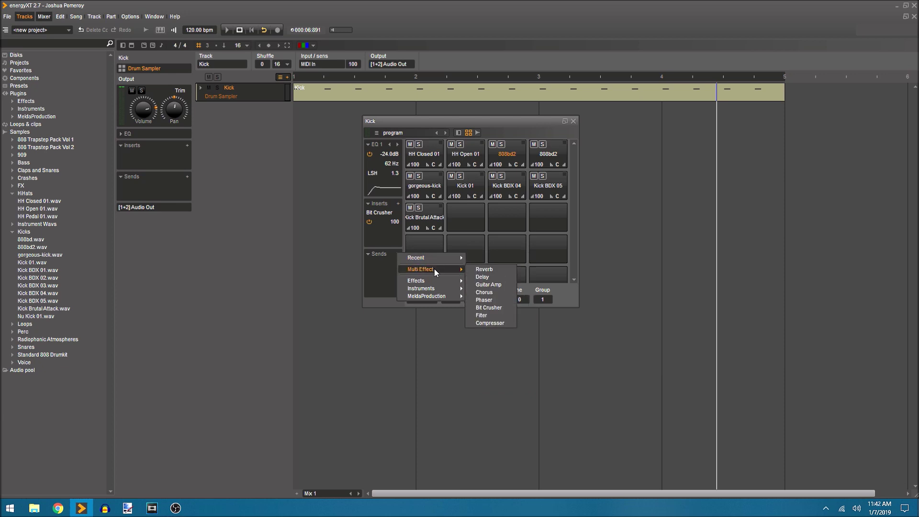
{"action": "left_click", "coordinate": [496, 268]}
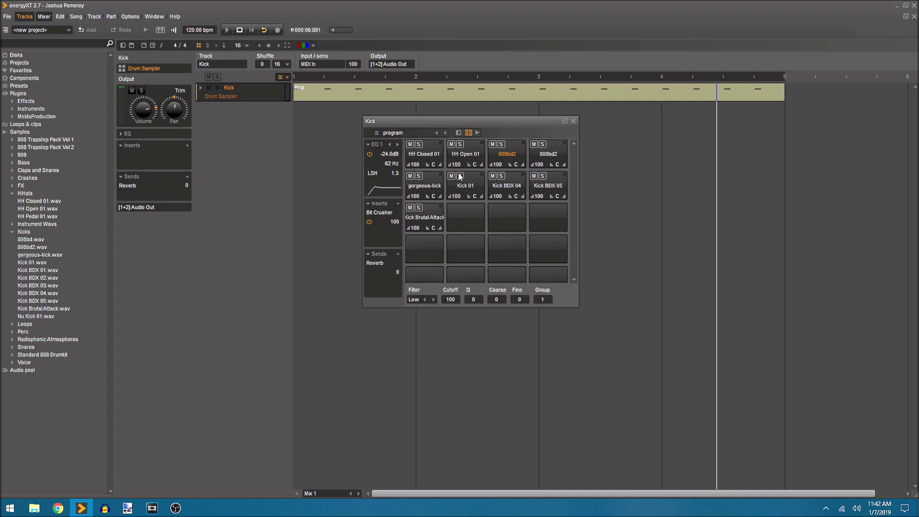
{"action": "left_click", "coordinate": [425, 160]}
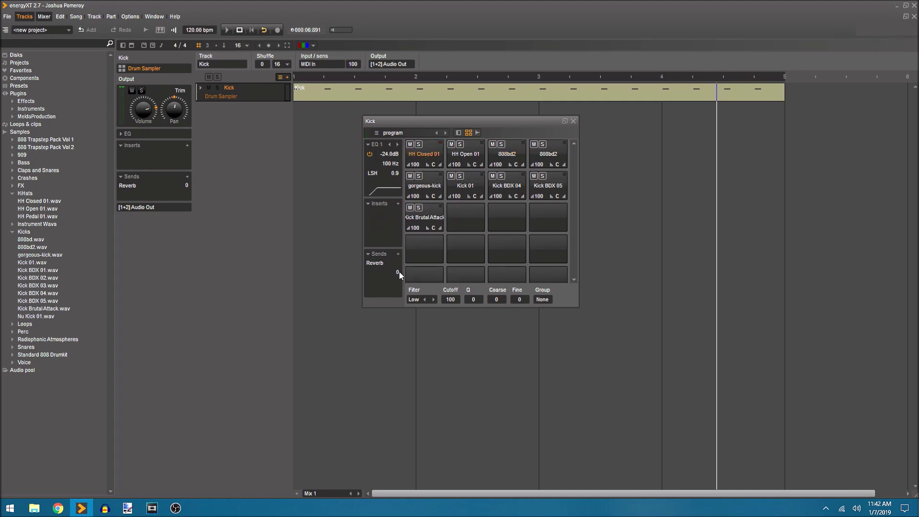
{"action": "left_click", "coordinate": [435, 153]}
{"action": "left_click_drag", "start_coordinate": [397, 272], "coordinate": [399, 266]}
Step: Compare the HH Closed 01 pad with its Reverb send against the HH Open 01 pad by ear
{"action": "left_click", "coordinate": [433, 154]}
{"action": "left_click", "coordinate": [473, 157]}
{"action": "left_click", "coordinate": [435, 157]}
{"action": "left_click", "coordinate": [453, 158]}
{"action": "left_click", "coordinate": [425, 158]}
Step: Examine the Reverb channel in the mixer while playing the HH Closed 01 and HH Open 01 pads, and return to the tracks view
{"action": "key", "text": "Tab"}
{"action": "left_click_drag", "start_coordinate": [487, 123], "coordinate": [610, 127]}
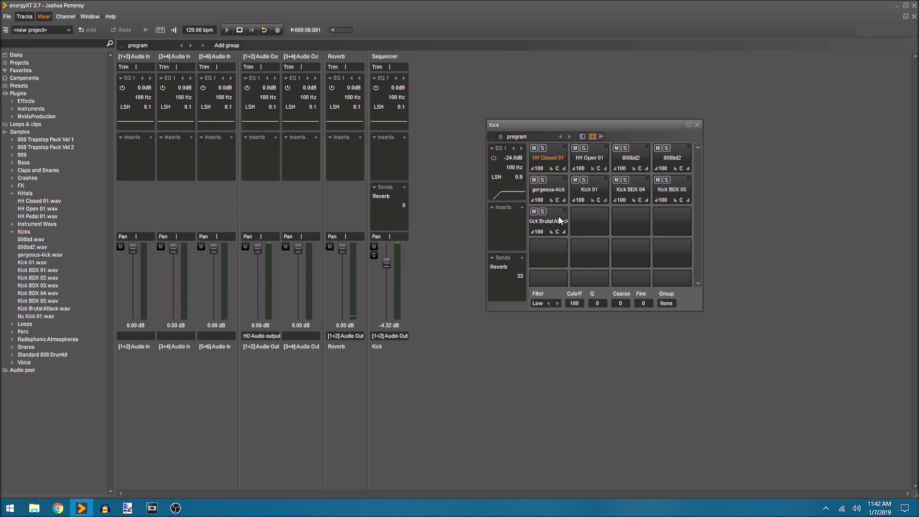
{"action": "left_click", "coordinate": [554, 155]}
{"action": "left_click", "coordinate": [553, 159]}
{"action": "left_click", "coordinate": [544, 155]}
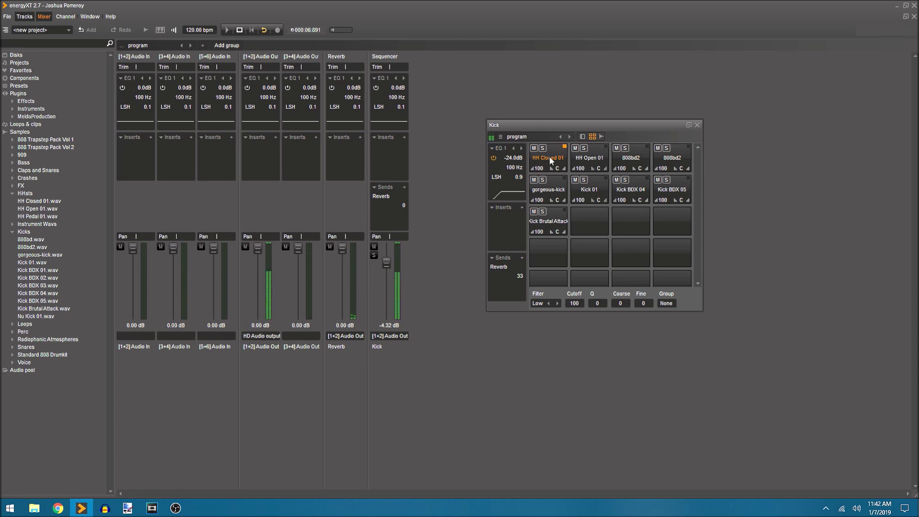
{"action": "right_click", "coordinate": [332, 56]}
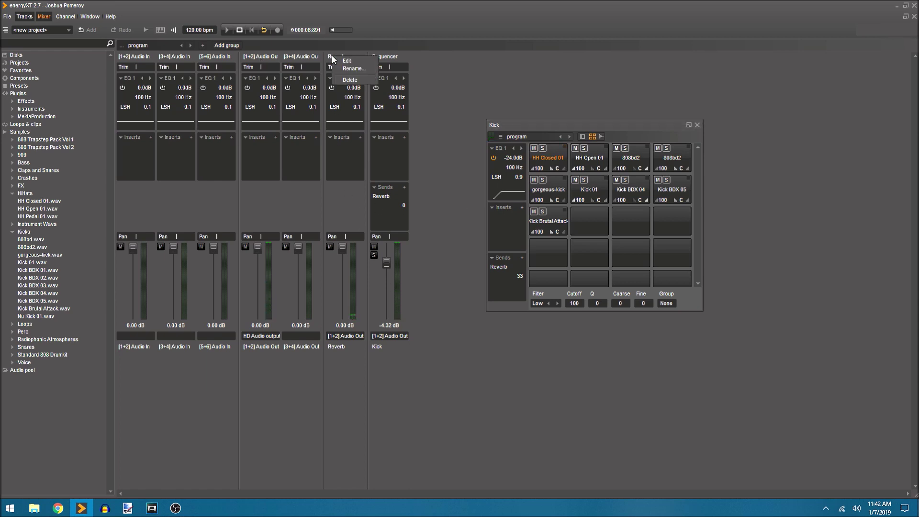
{"action": "left_click", "coordinate": [437, 61]}
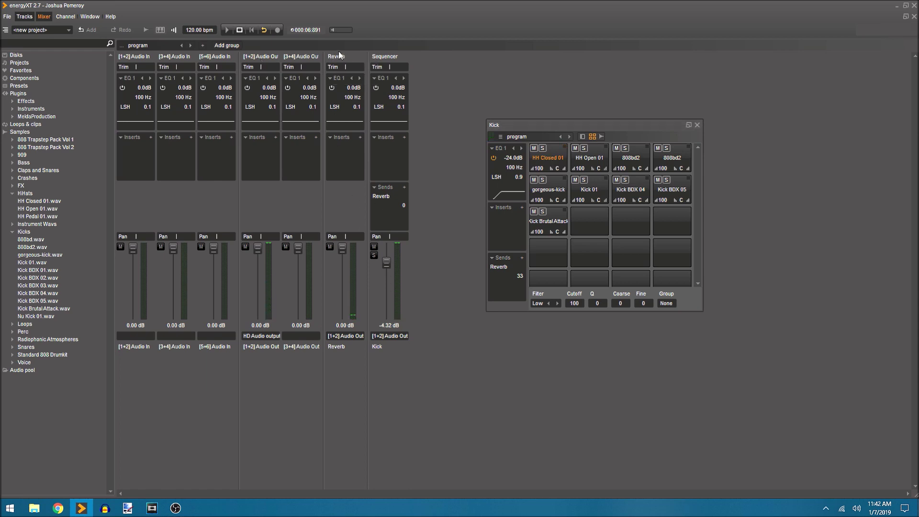
{"action": "left_click", "coordinate": [550, 157]}
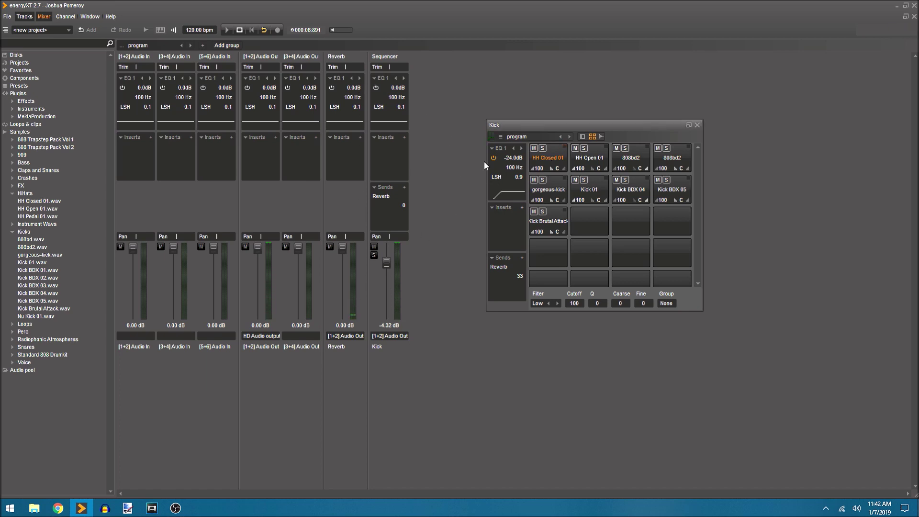
{"action": "left_click", "coordinate": [554, 158]}
{"action": "left_click", "coordinate": [595, 160]}
{"action": "key", "text": "Tab"}
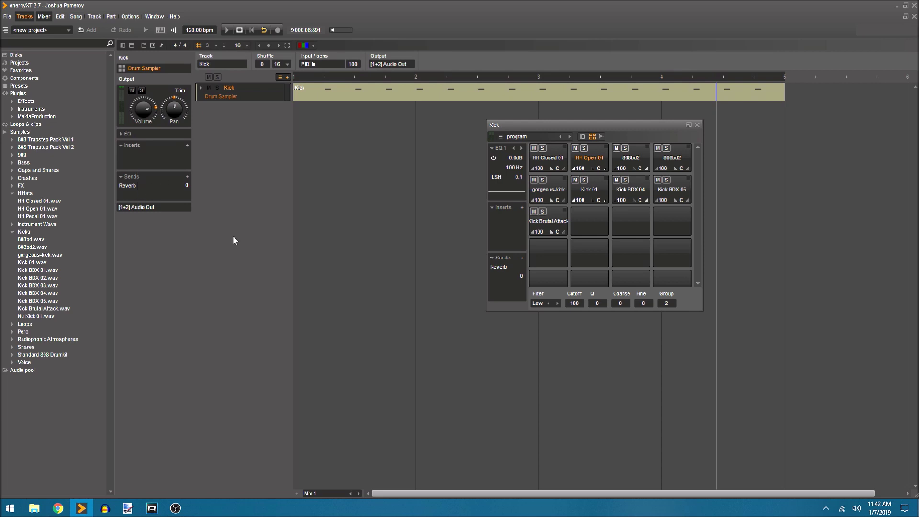
Step: Set the first 808bd2 pad's Reverb send to 56 and compare it with the HH Closed 01 pad by ear
{"action": "left_click", "coordinate": [625, 170]}
{"action": "left_click", "coordinate": [635, 158]}
{"action": "left_click_drag", "start_coordinate": [520, 275], "coordinate": [521, 256]}
{"action": "left_click", "coordinate": [627, 154]}
{"action": "left_click", "coordinate": [630, 157]}
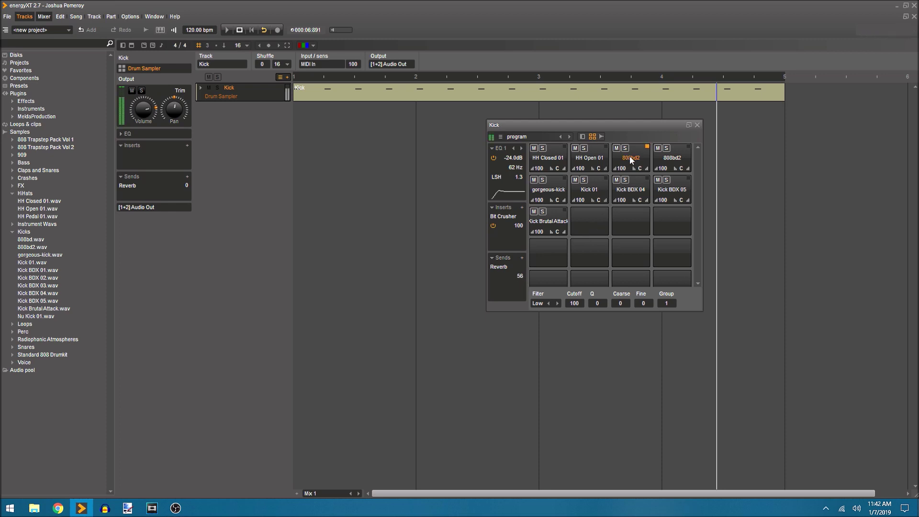
{"action": "left_click", "coordinate": [548, 158]}
{"action": "left_click", "coordinate": [558, 156]}
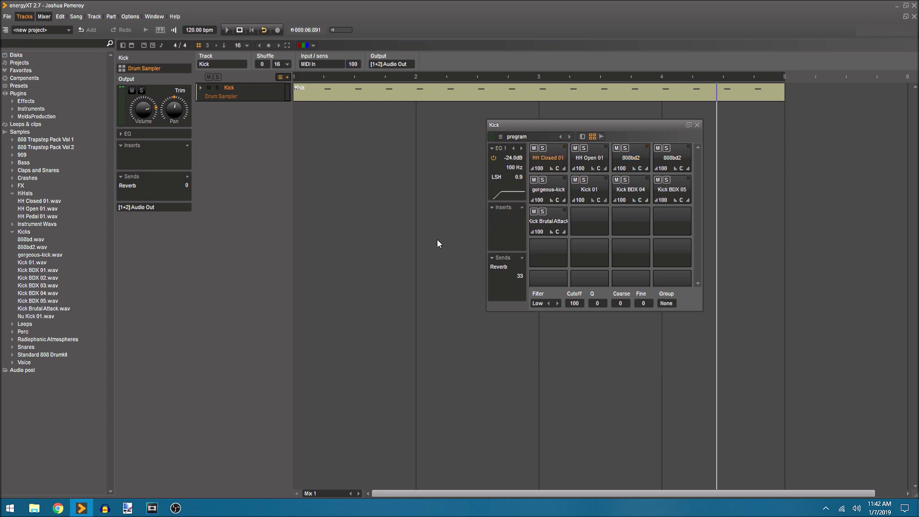
Step: Try shifting the sample start and end markers on the HH Closed 01 waveform, and return to the pad view
{"action": "left_click_drag", "start_coordinate": [602, 137], "coordinate": [504, 139]}
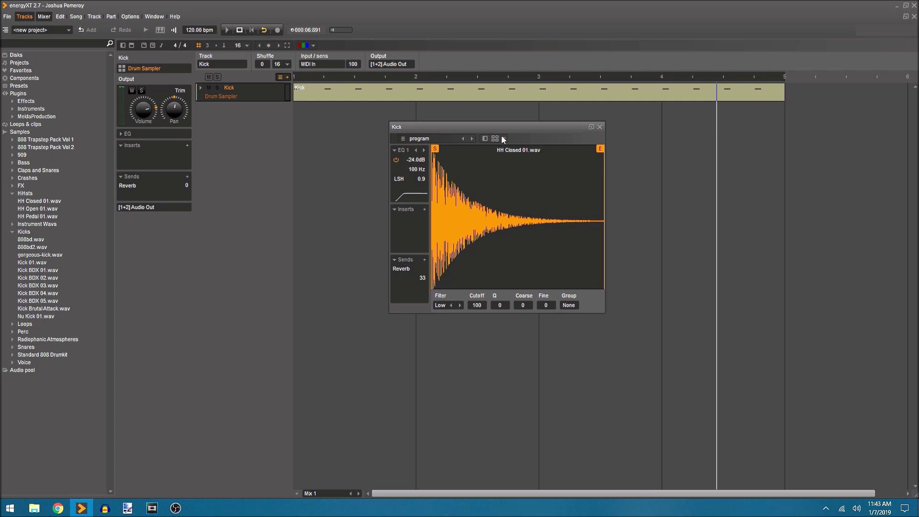
{"action": "left_click", "coordinate": [496, 139]}
{"action": "left_click", "coordinate": [504, 138]}
{"action": "left_click_drag", "start_coordinate": [436, 150], "coordinate": [469, 150]}
{"action": "left_click_drag", "start_coordinate": [601, 150], "coordinate": [401, 158]}
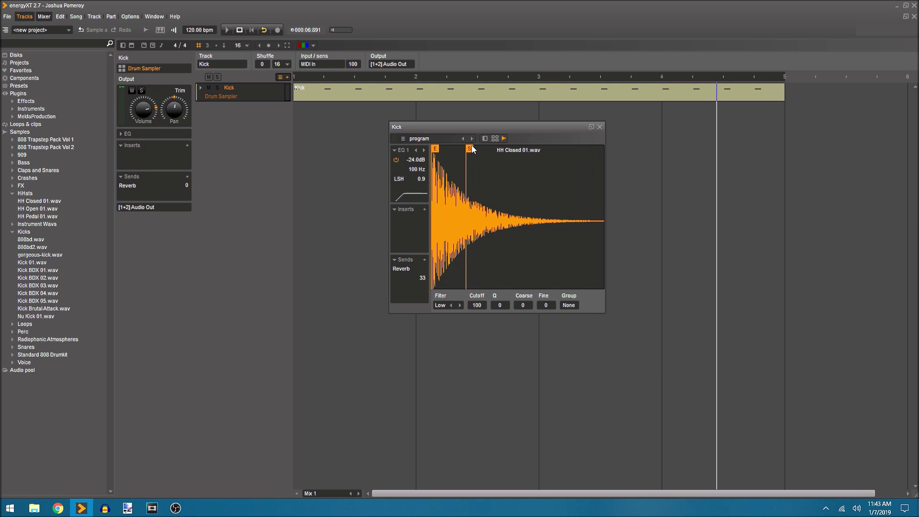
{"action": "left_click_drag", "start_coordinate": [471, 149], "coordinate": [622, 166]}
{"action": "mouse_move", "coordinate": [472, 152]}
{"action": "left_mouse_down"}
{"action": "mouse_move", "coordinate": [526, 150]}
{"action": "mouse_move", "coordinate": [485, 153]}
{"action": "left_mouse_up"}
{"action": "left_click", "coordinate": [495, 139]}
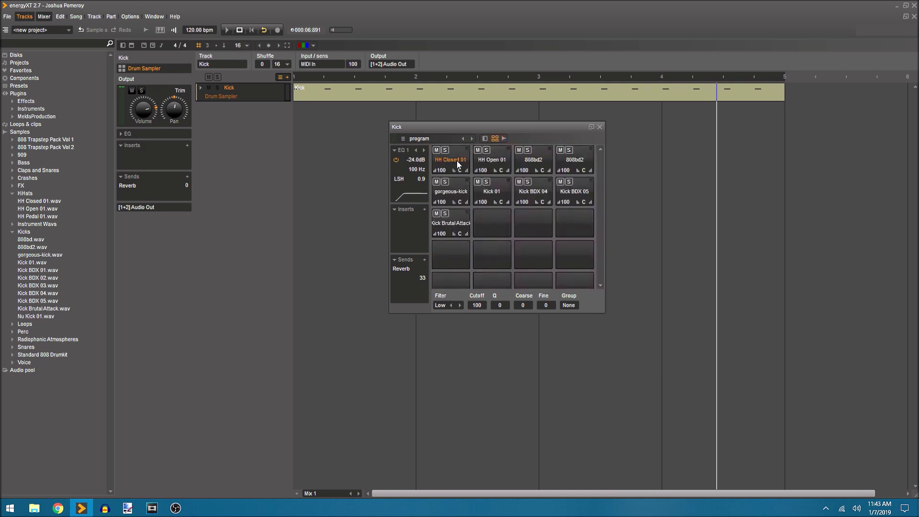
Step: Move the HH Closed 01 sample's end marker slightly earlier, audition the pad and reopen its waveform
{"action": "left_click", "coordinate": [503, 138]}
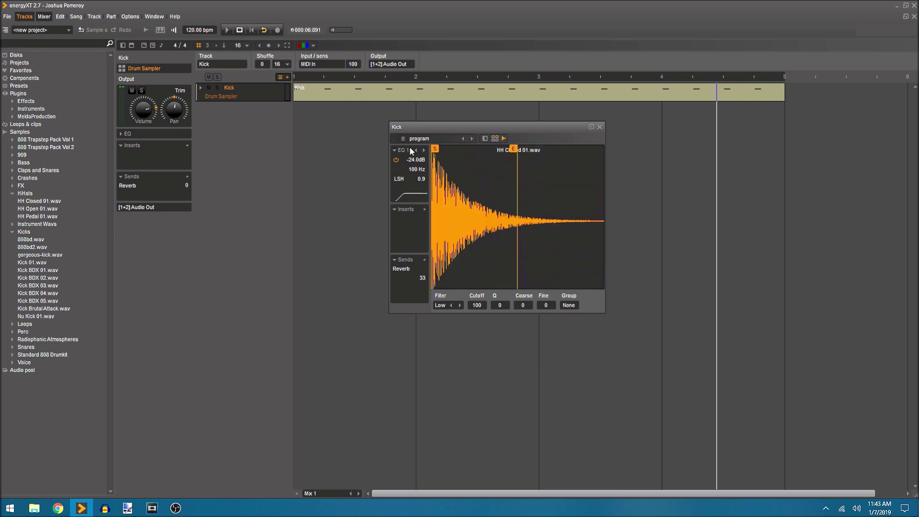
{"action": "left_click_drag", "start_coordinate": [514, 149], "coordinate": [458, 157]}
{"action": "left_click", "coordinate": [495, 138]}
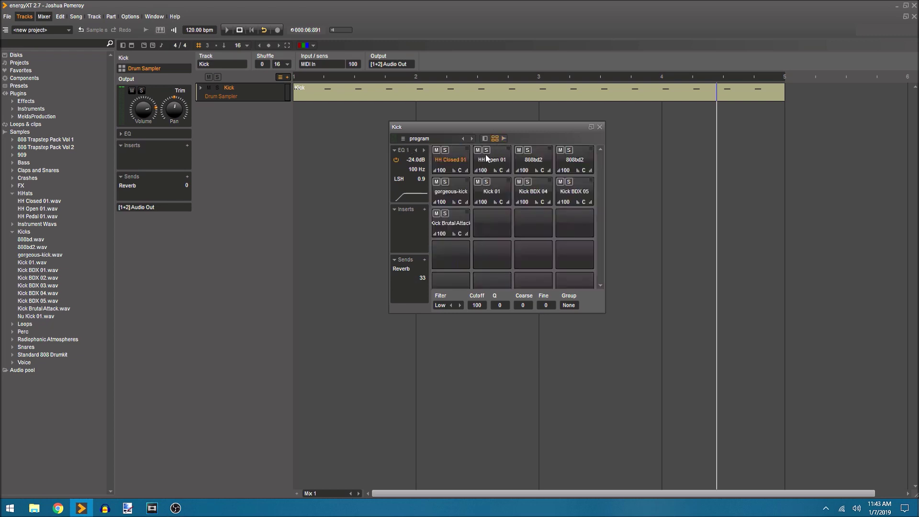
{"action": "left_click", "coordinate": [456, 159]}
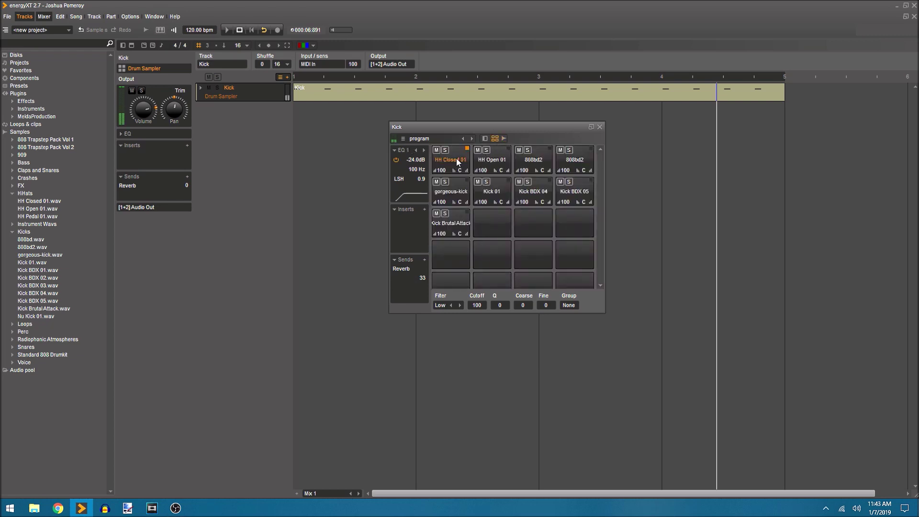
{"action": "left_click", "coordinate": [504, 139]}
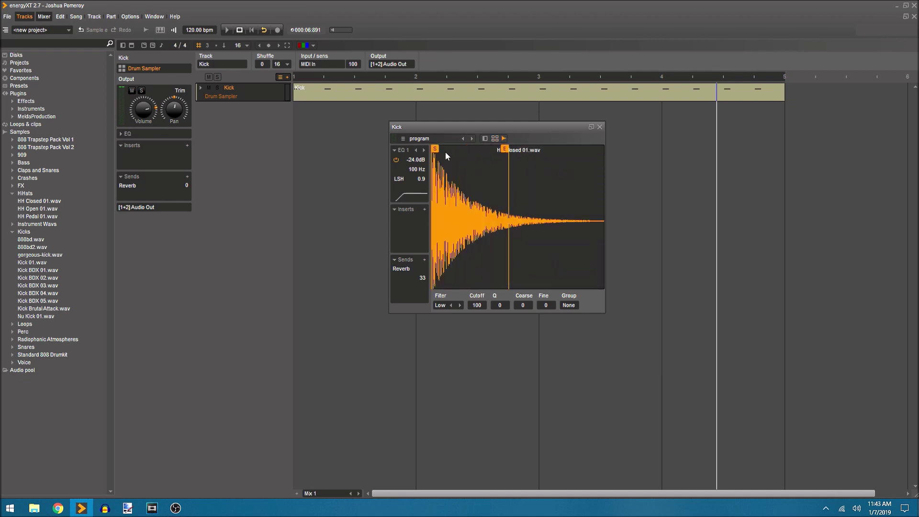
Step: Restore the HH Closed 01 end marker to the waveform's end, adjust its start marker, and audition both hi-hat pads
{"action": "left_click_drag", "start_coordinate": [507, 151], "coordinate": [621, 164]}
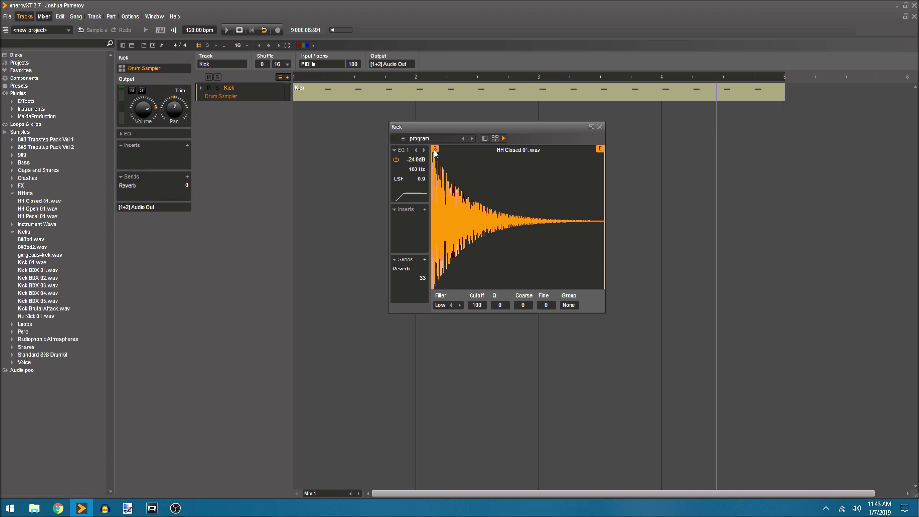
{"action": "left_click_drag", "start_coordinate": [433, 150], "coordinate": [437, 151]}
{"action": "left_click", "coordinate": [495, 138]}
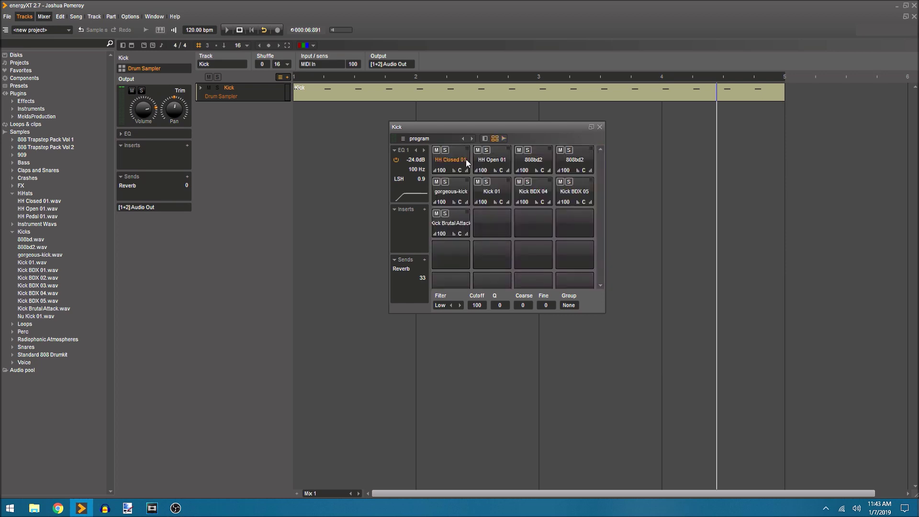
{"action": "left_click", "coordinate": [459, 164]}
{"action": "left_click", "coordinate": [458, 158]}
{"action": "left_click", "coordinate": [498, 164]}
Step: Save the drum sampler program in the presets folder as Test Drum Sampler
{"action": "left_click", "coordinate": [402, 140]}
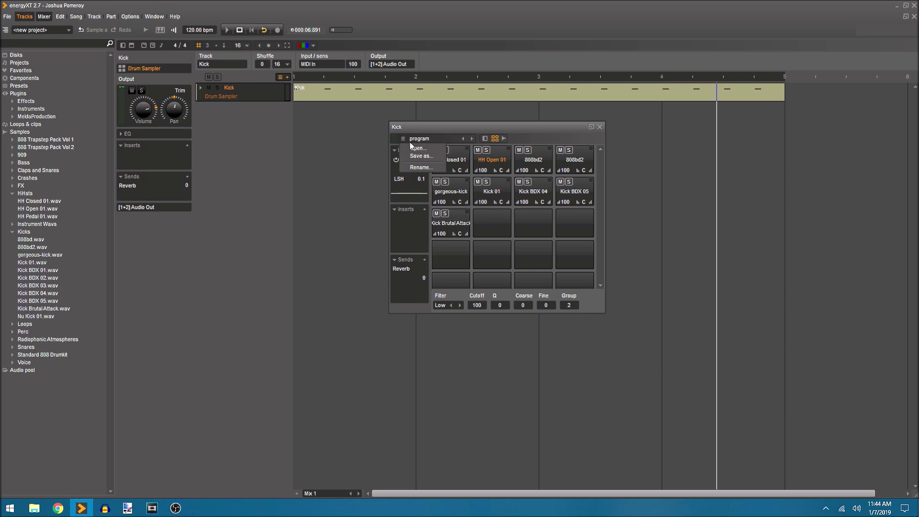
{"action": "left_click", "coordinate": [433, 156]}
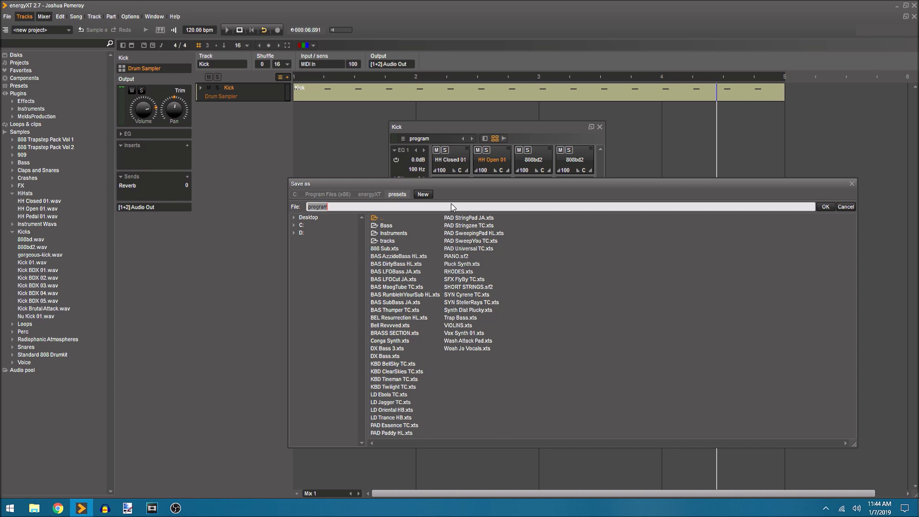
{"action": "type", "text": "Test Drum Sampler"}
{"action": "left_click", "coordinate": [826, 209]}
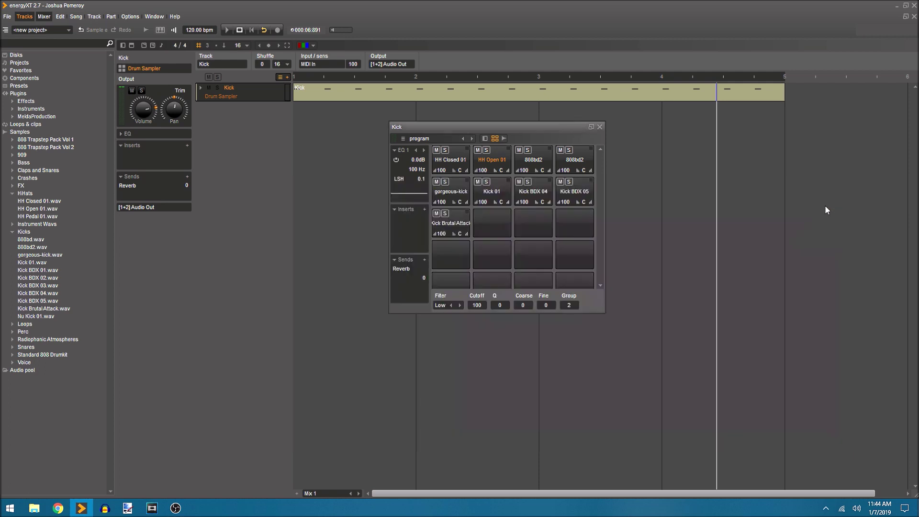
Step: Close the sampler window and check the browser's Presets folder for Test Drum Sampler.xts
{"action": "left_click", "coordinate": [600, 127]}
{"action": "left_click", "coordinate": [21, 88]}
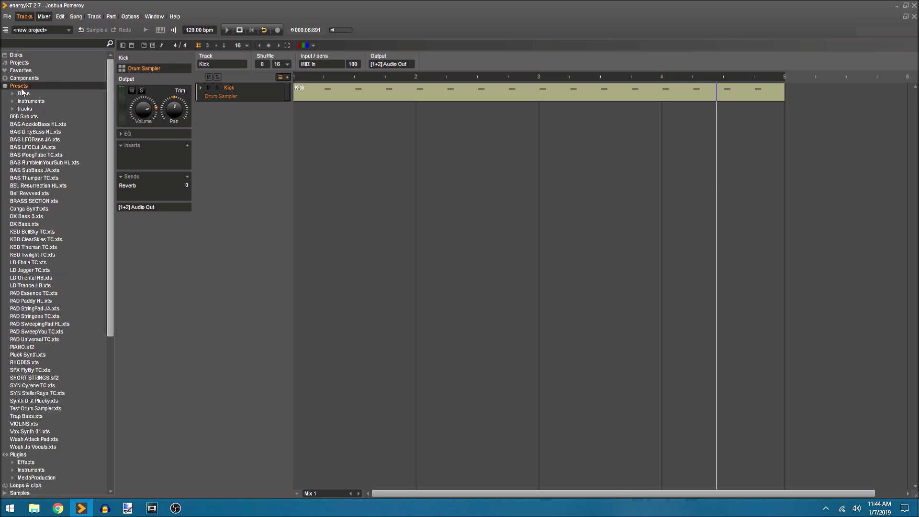
{"action": "scroll", "coordinate": [68, 94], "scroll_direction": "down", "scroll_amount": 1}
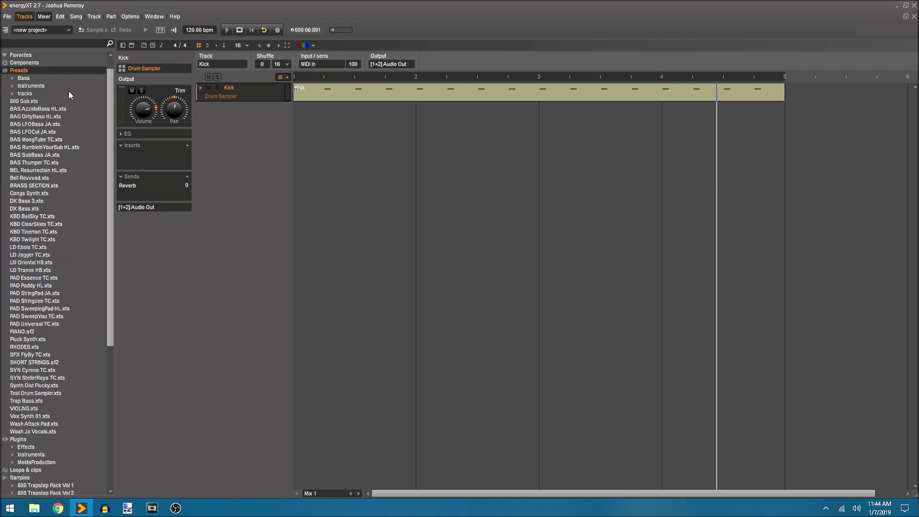
{"action": "scroll", "coordinate": [68, 94], "scroll_direction": "up", "scroll_amount": 1}
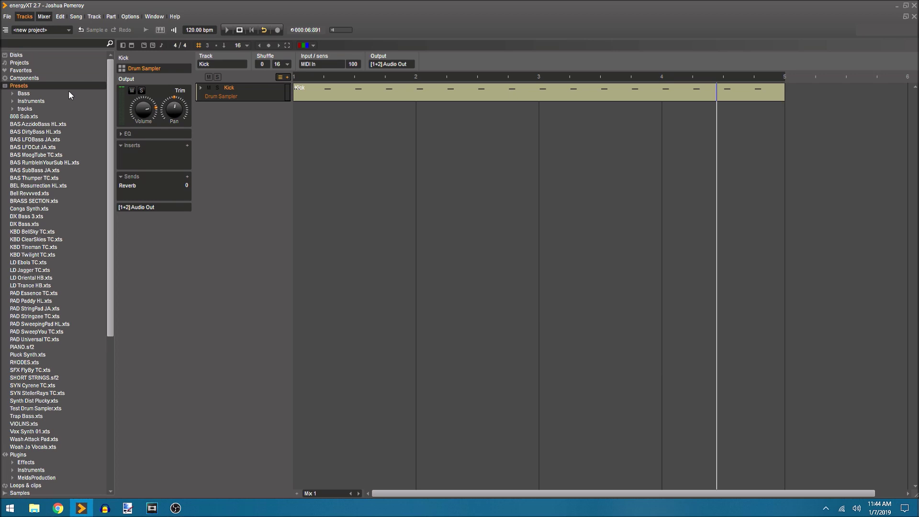
Step: Add a new Drum Sampler track below the Kick track and open its sampler window over the arrangement
{"action": "left_click", "coordinate": [68, 89]}
{"action": "right_click", "coordinate": [242, 140]}
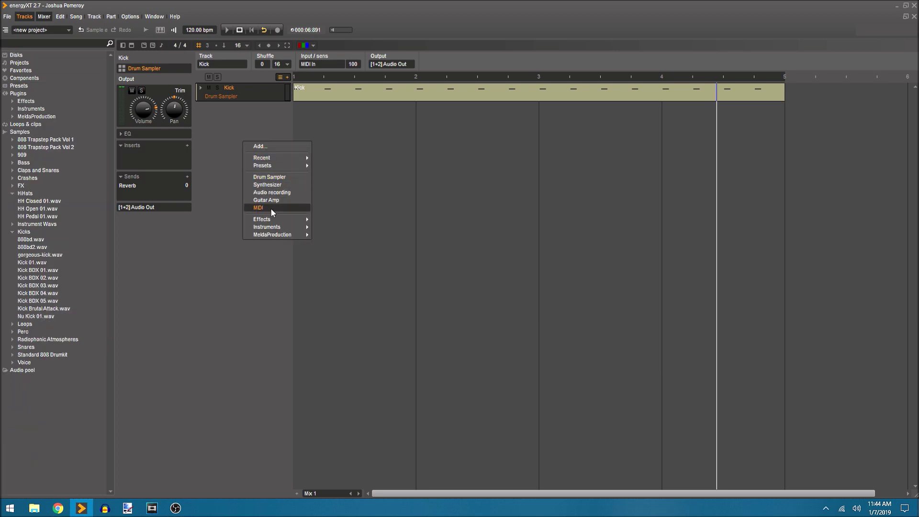
{"action": "left_click", "coordinate": [294, 178]}
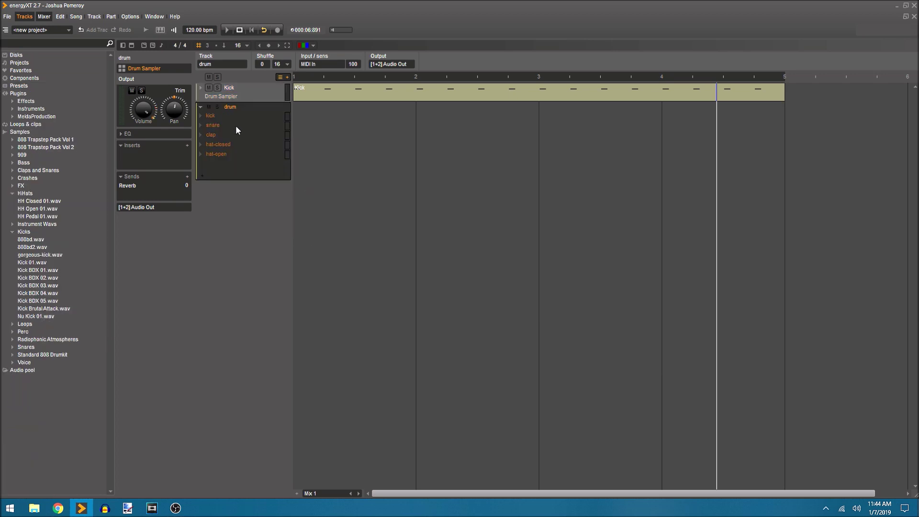
{"action": "left_click", "coordinate": [212, 117]}
{"action": "left_click_drag", "start_coordinate": [239, 102], "coordinate": [486, 166]}
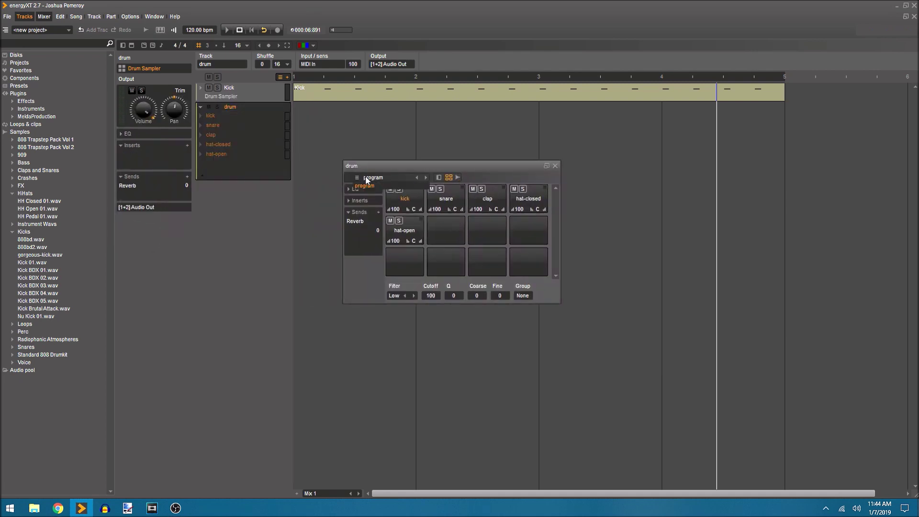
Step: Load the Test Drum Sampler.xts preset from the presets folder into the new drum sampler
{"action": "left_click", "coordinate": [357, 177]}
{"action": "left_click", "coordinate": [367, 186]}
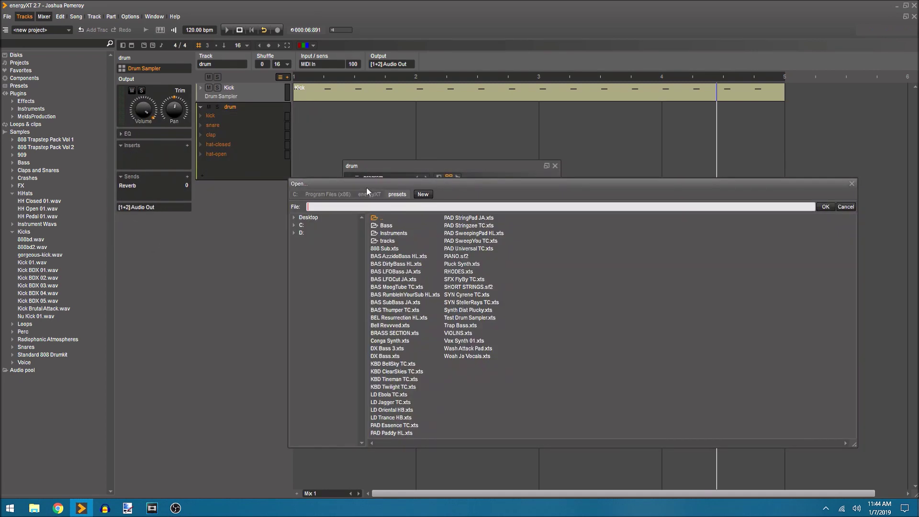
{"action": "left_click", "coordinate": [472, 318]}
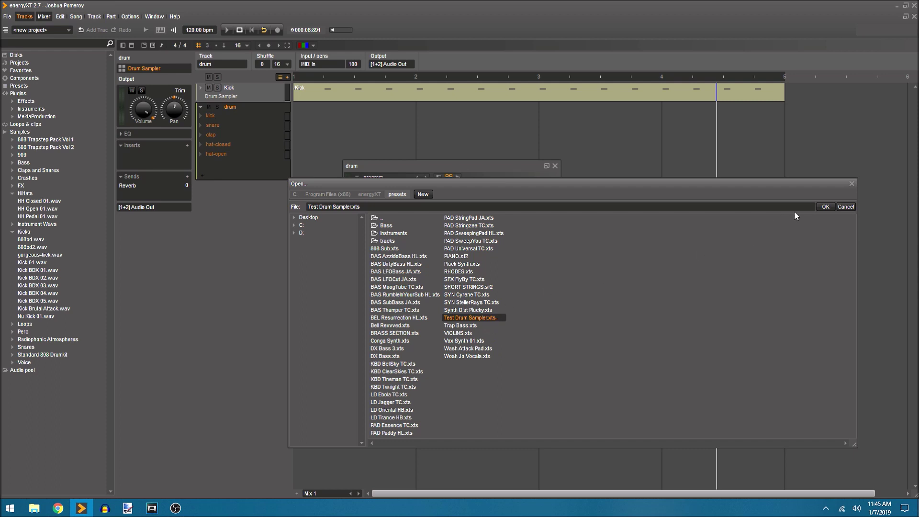
{"action": "left_click", "coordinate": [826, 207]}
Step: Audition the loaded drum pads, from the two hi-hats through the 808bd2 and kick pads to Kick Brutal Attack
{"action": "left_click", "coordinate": [408, 202]}
{"action": "left_click", "coordinate": [450, 204]}
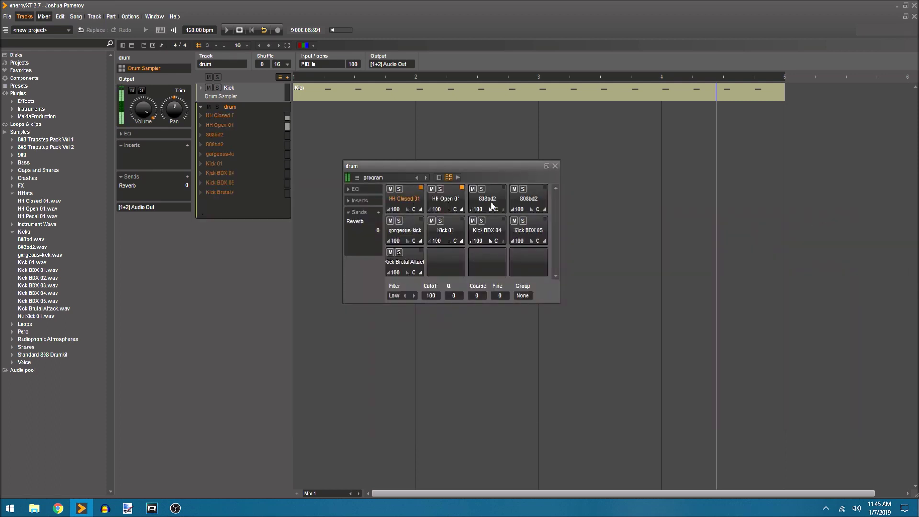
{"action": "left_click", "coordinate": [492, 205]}
{"action": "left_click", "coordinate": [537, 198]}
{"action": "left_click", "coordinate": [533, 230]}
{"action": "left_click", "coordinate": [493, 229]}
{"action": "left_click", "coordinate": [443, 234]}
{"action": "left_click", "coordinate": [408, 233]}
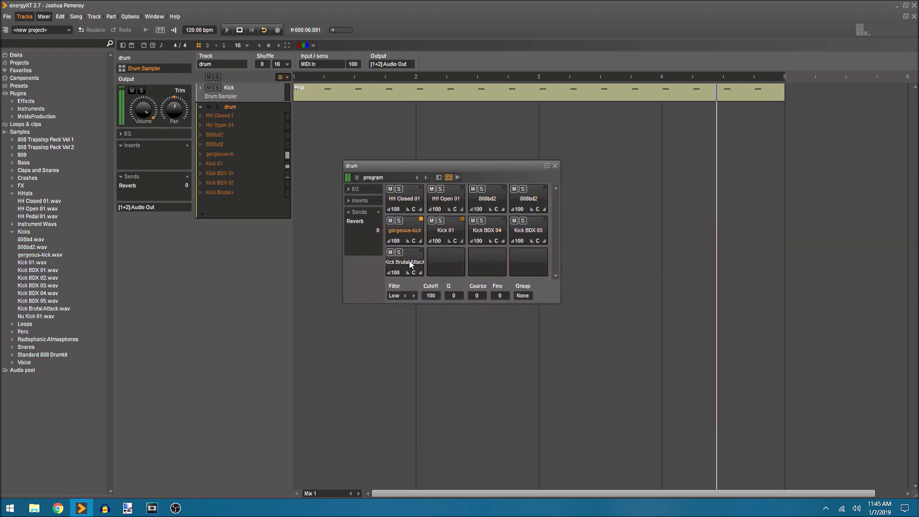
{"action": "left_click", "coordinate": [410, 267]}
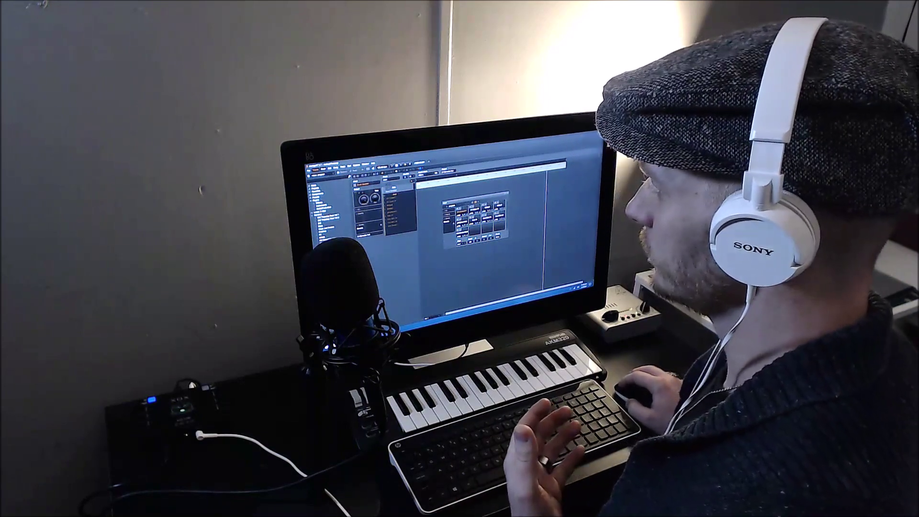
{"action": "key", "text": "space"}
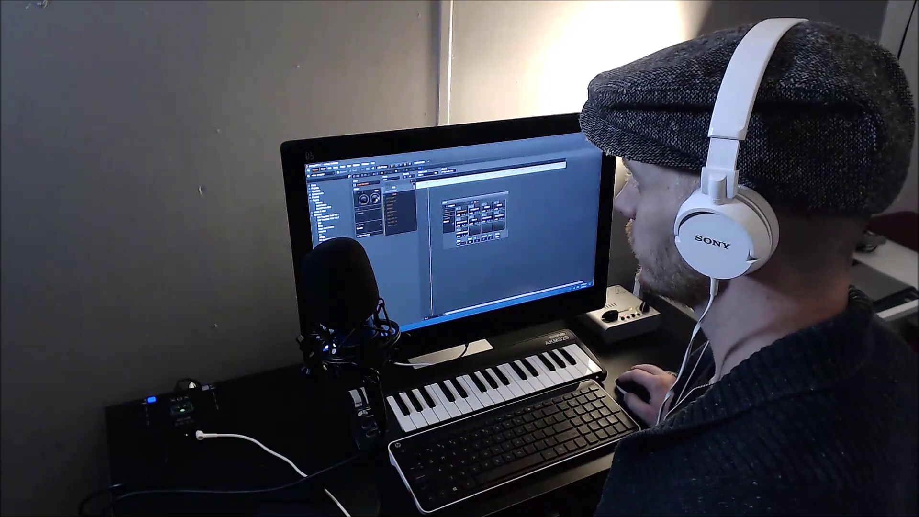
{"action": "left_click_drag", "start_coordinate": [494, 190], "coordinate": [515, 196]}
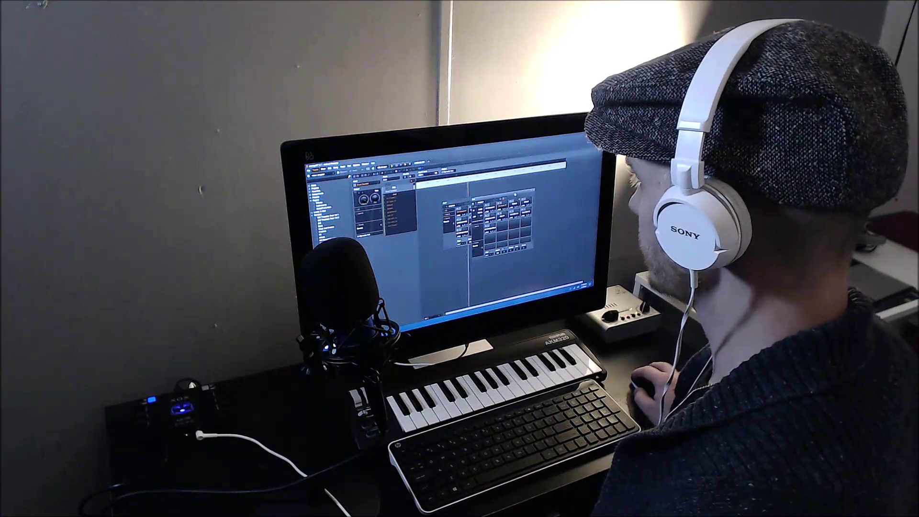
{"action": "left_click", "coordinate": [506, 195]}
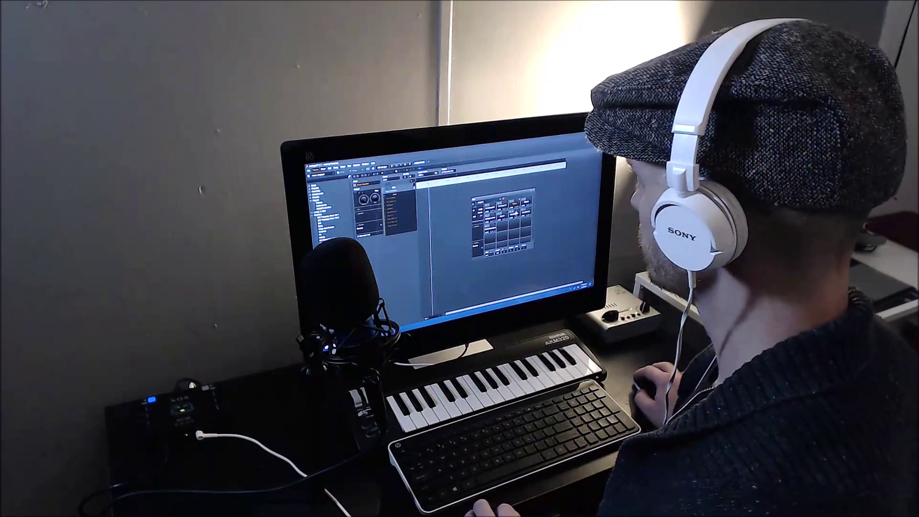
{"action": "right_click", "coordinate": [483, 225]}
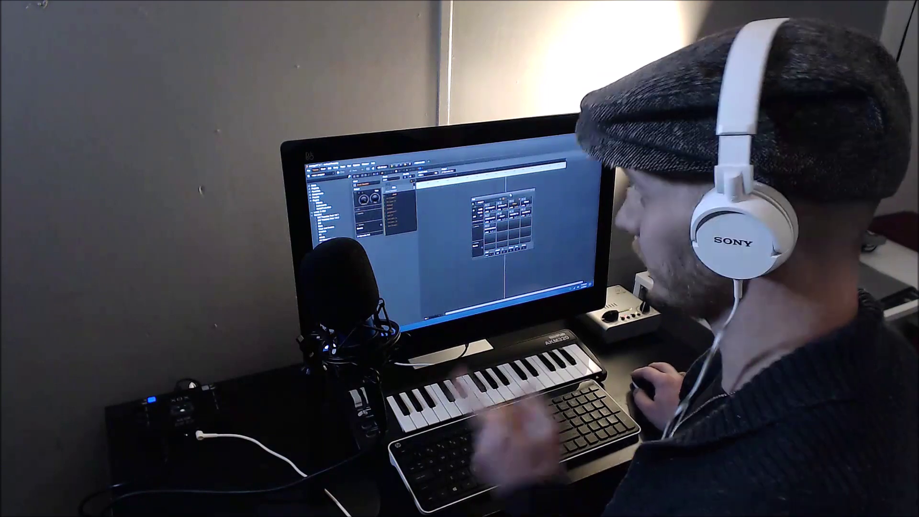
{"action": "left_click", "coordinate": [532, 192]}
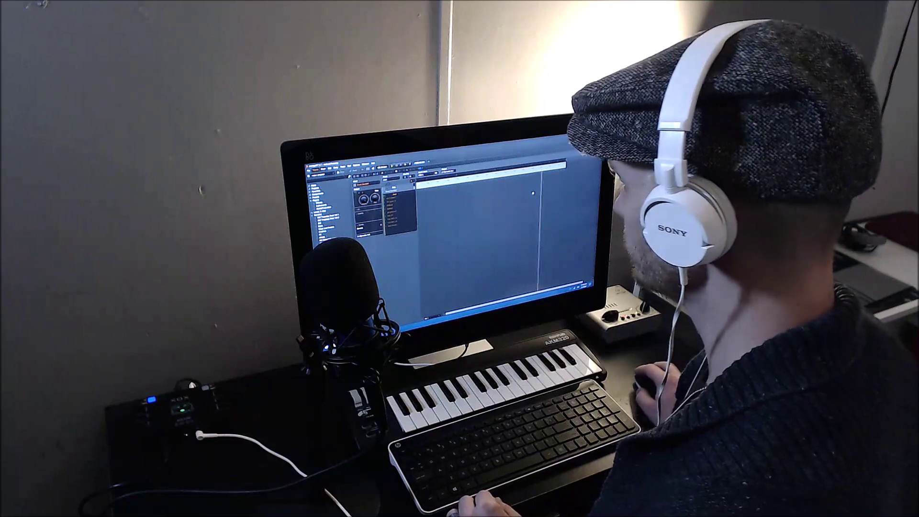